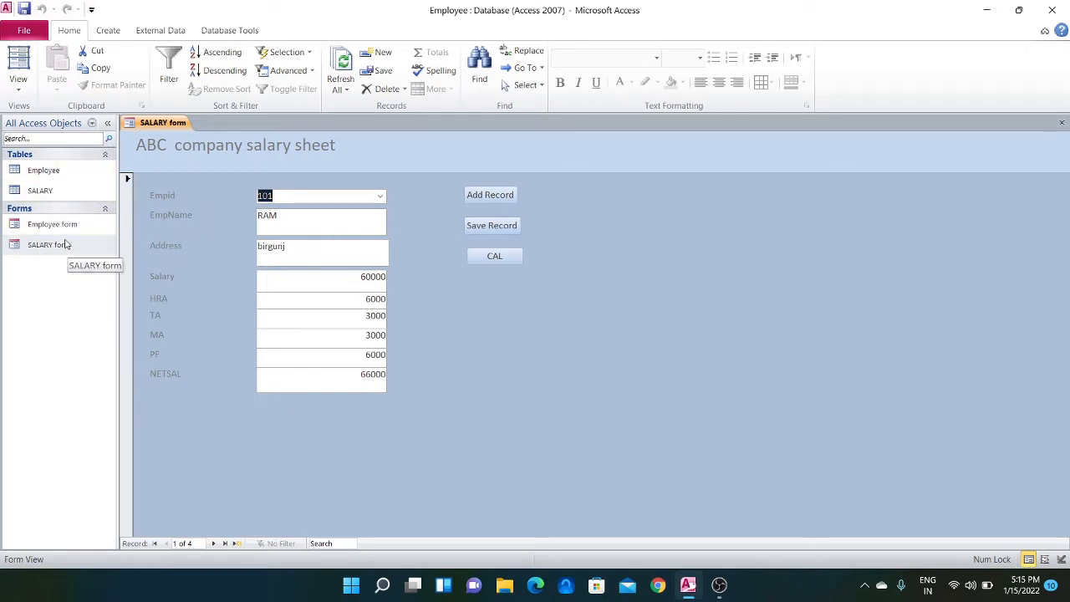
Start a new report with the Report Wizard and add the Empid field from the SALARY table
{"action": "left_click", "coordinate": [107, 31]}
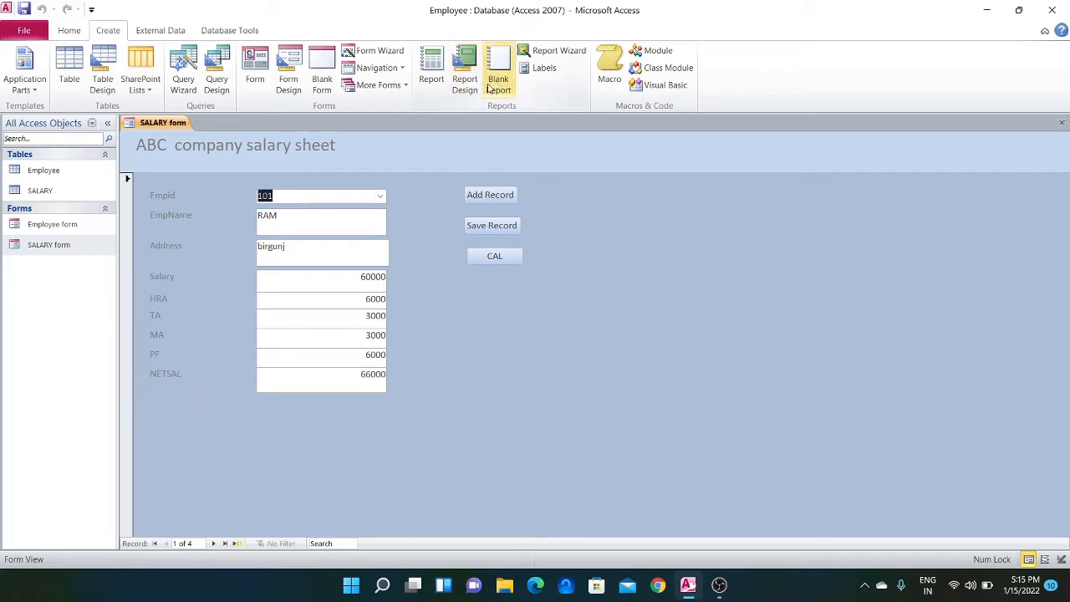
{"action": "left_click", "coordinate": [560, 52]}
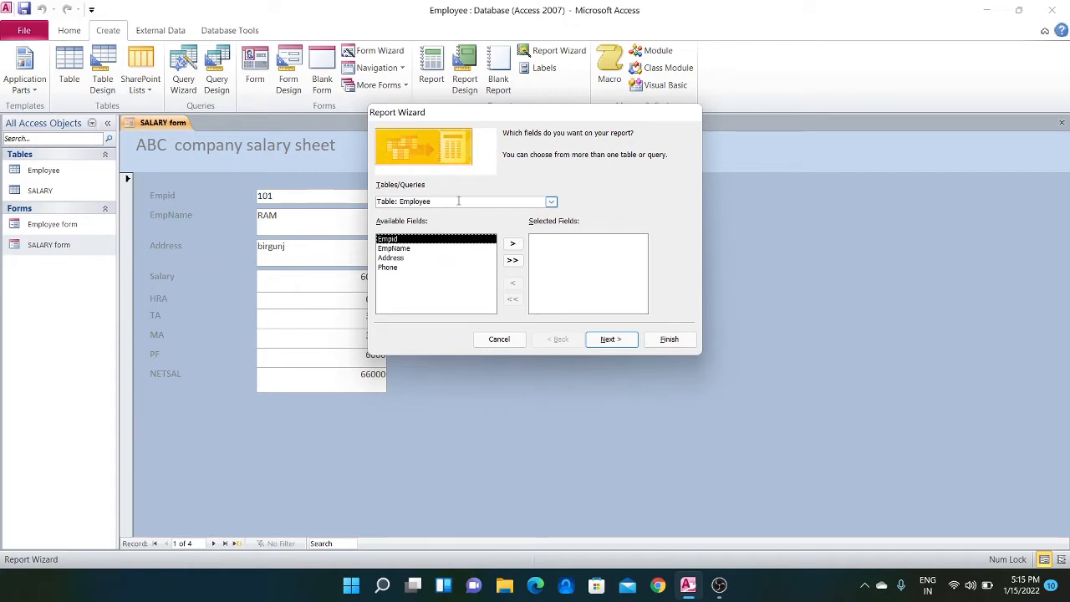
{"action": "left_click", "coordinate": [551, 202]}
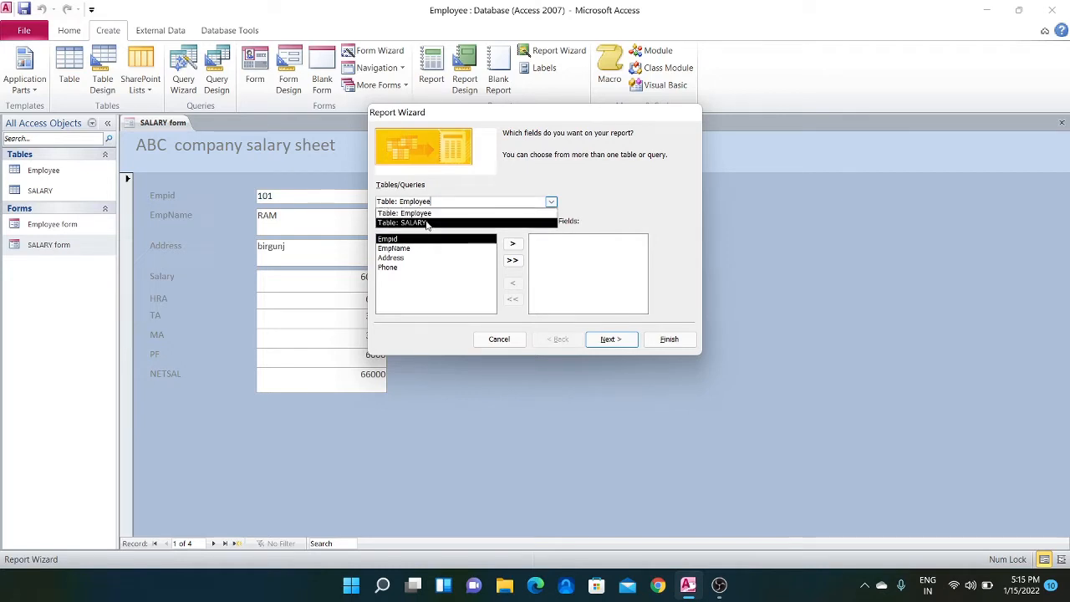
{"action": "left_click", "coordinate": [426, 223]}
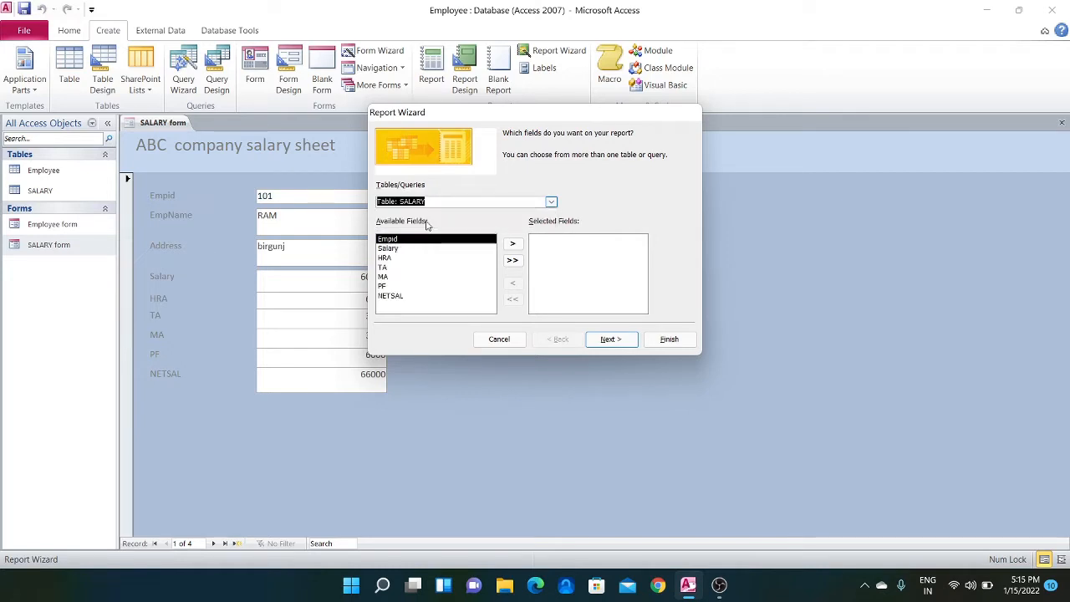
{"action": "left_click", "coordinate": [513, 246]}
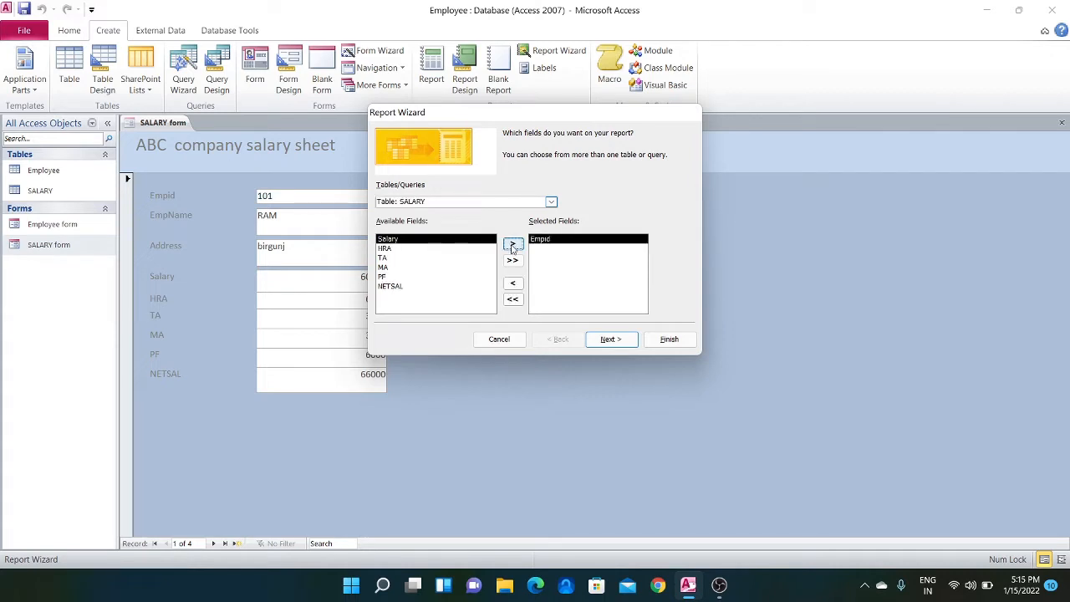
Add the EmpName field from the Employee table to the report's selected fields
{"action": "left_click", "coordinate": [550, 202]}
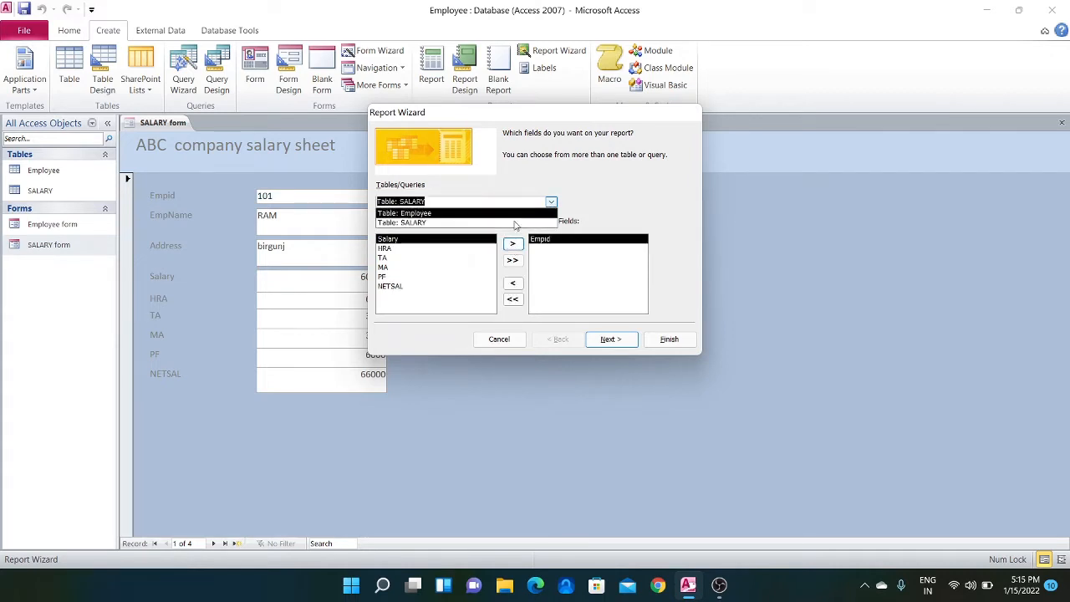
{"action": "left_click", "coordinate": [473, 214]}
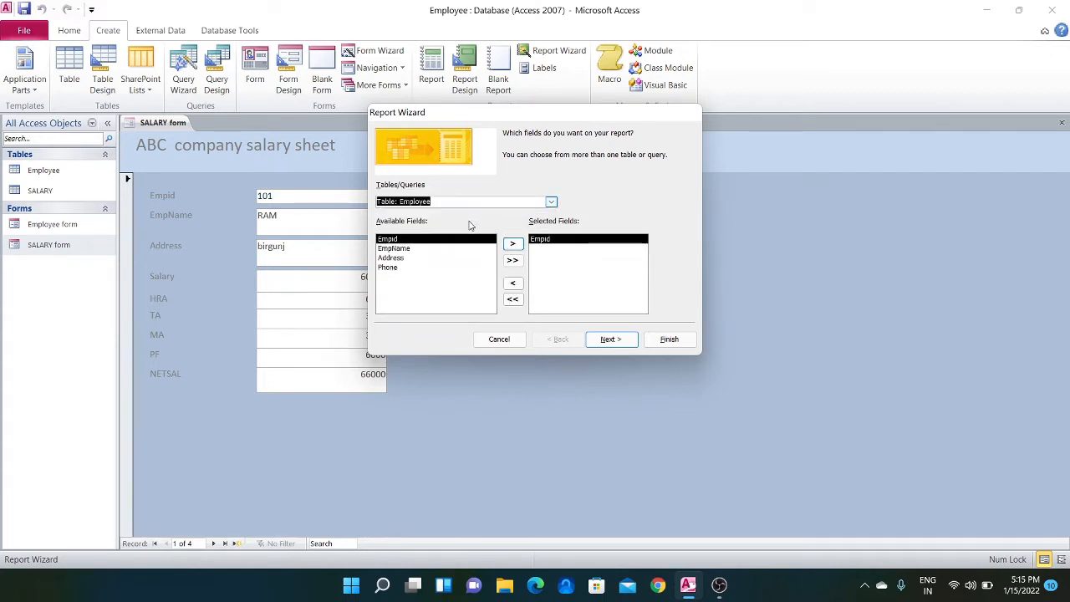
{"action": "left_click", "coordinate": [422, 250]}
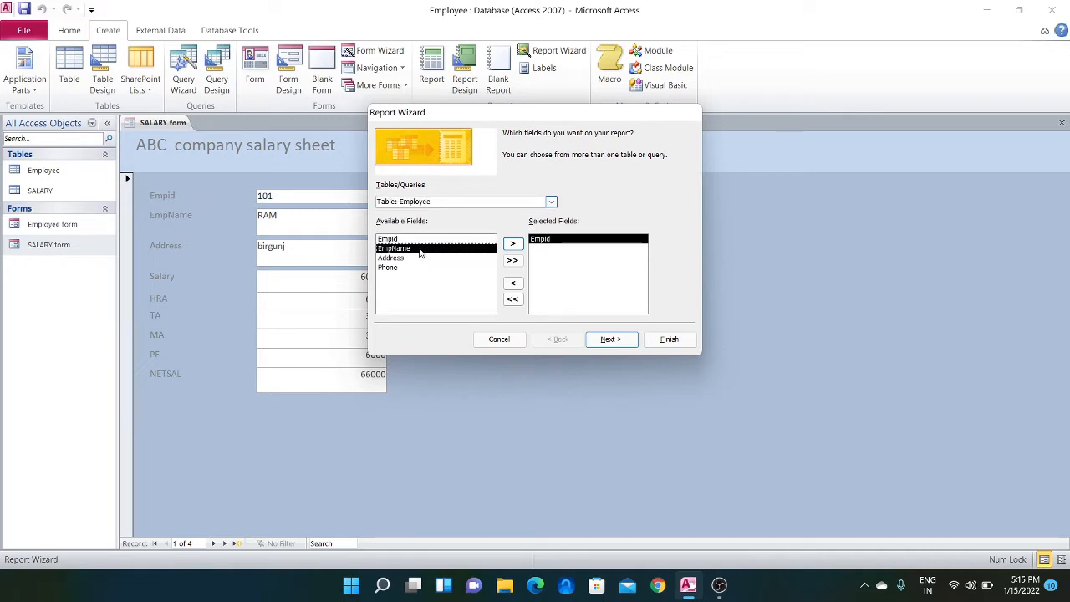
{"action": "left_click", "coordinate": [513, 243]}
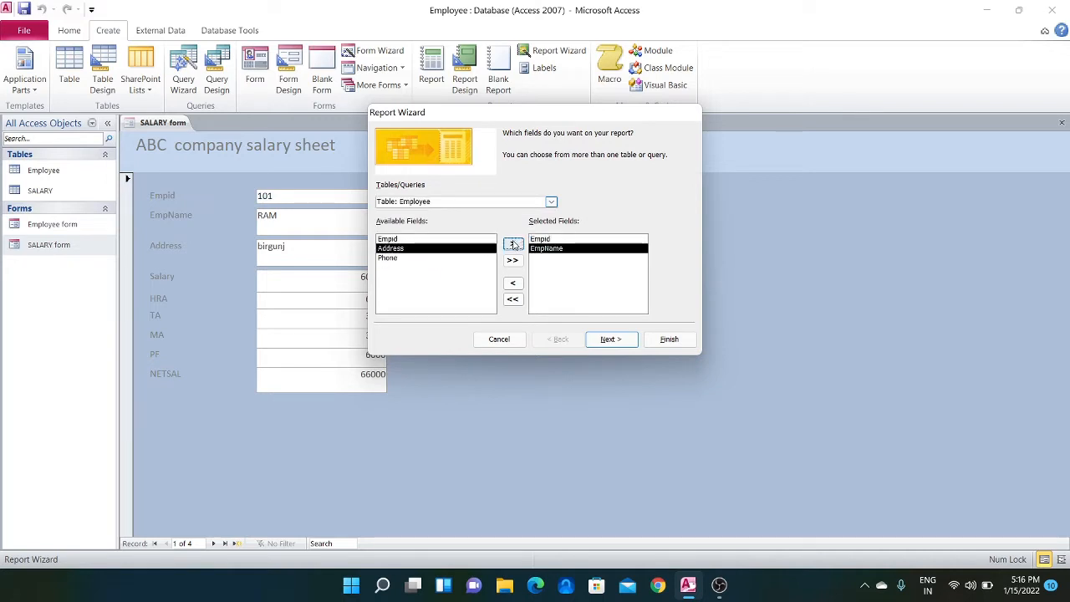
Add all remaining SALARY table fields to the report: Salary, HRA, TA, MA, PF and NETSAL
{"action": "left_click", "coordinate": [551, 203]}
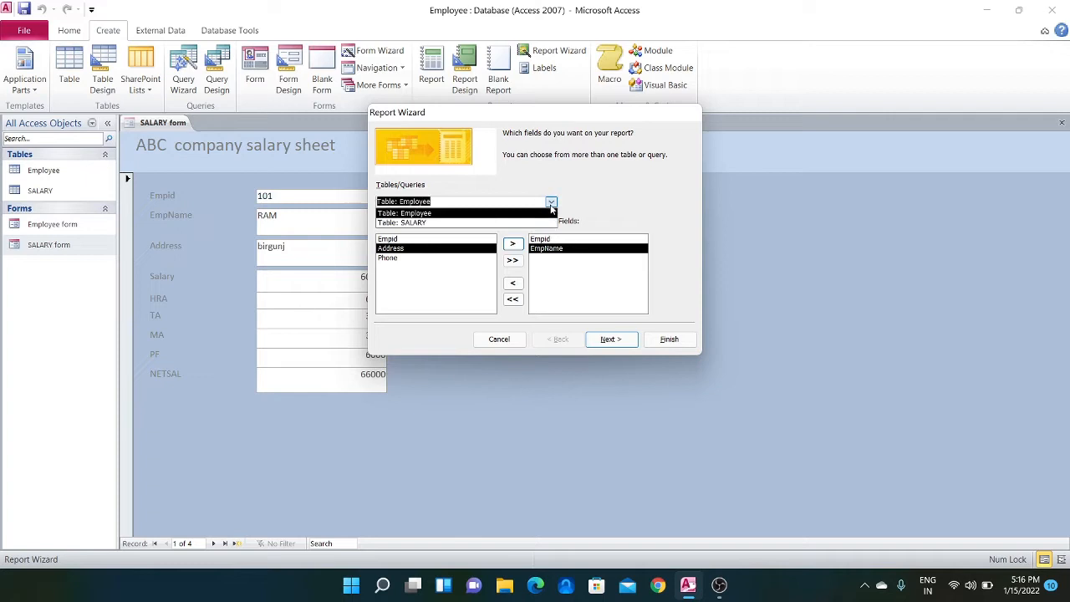
{"action": "left_click", "coordinate": [443, 222]}
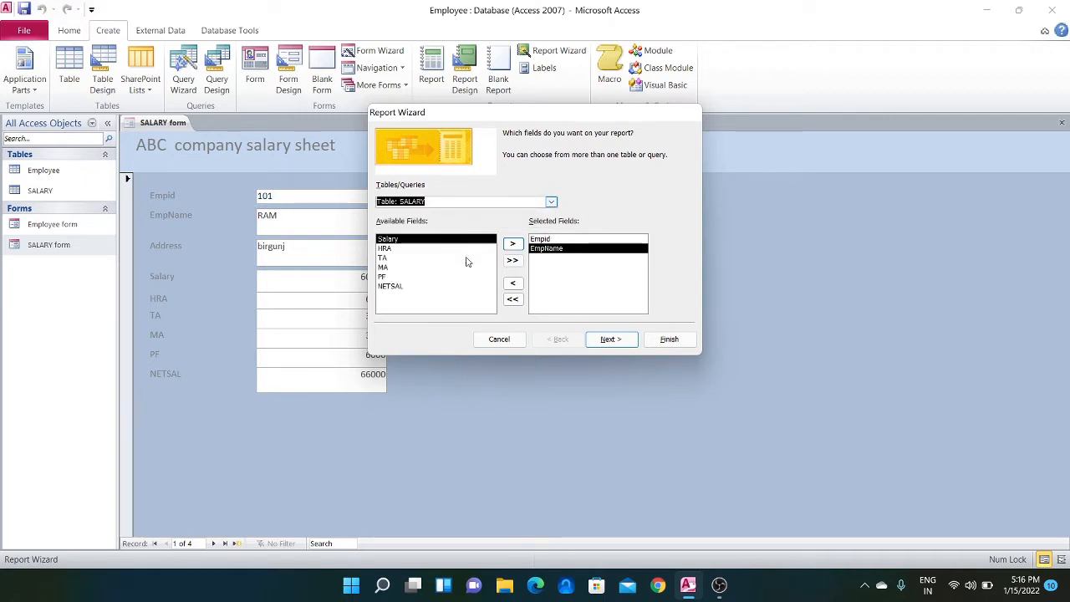
{"action": "left_click", "coordinate": [513, 262]}
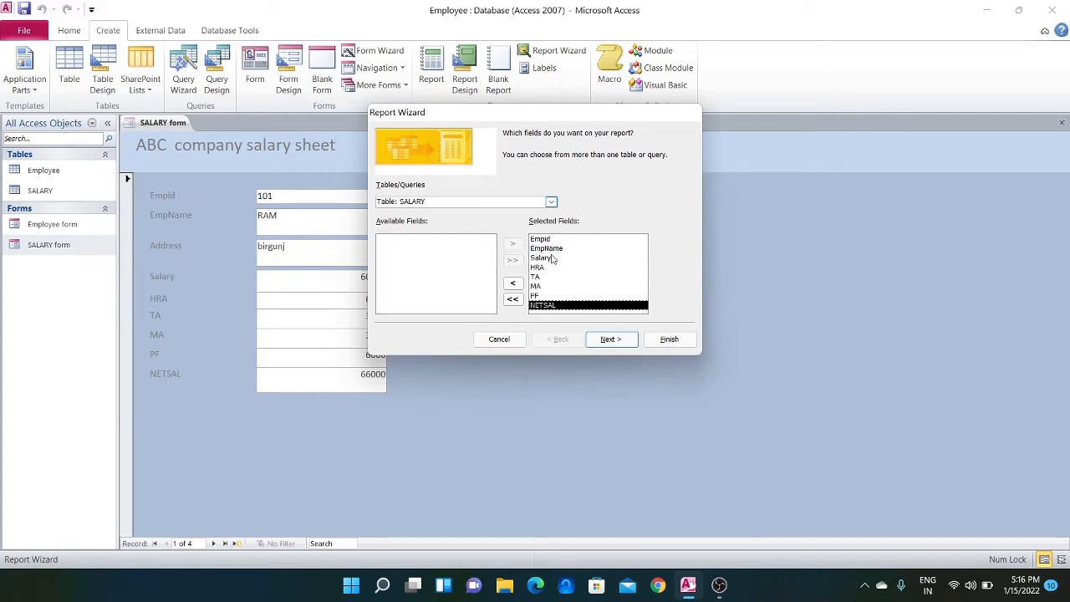
Keep the data viewed by SALARY with no grouping or sorting, and accept the Tabular layout in Portrait orientation
{"action": "left_click", "coordinate": [623, 343]}
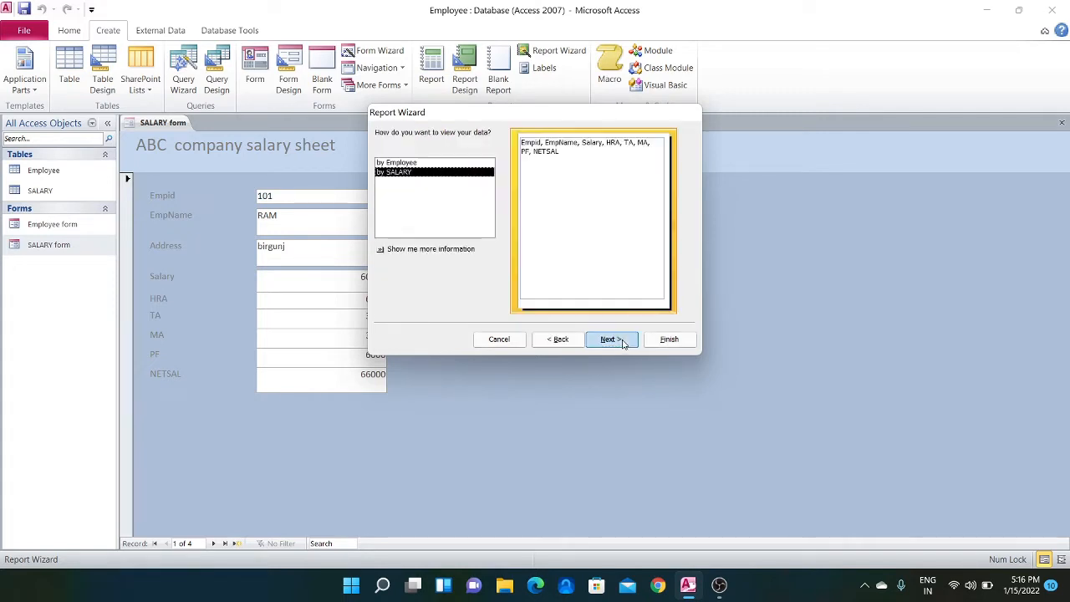
{"action": "left_click", "coordinate": [621, 341]}
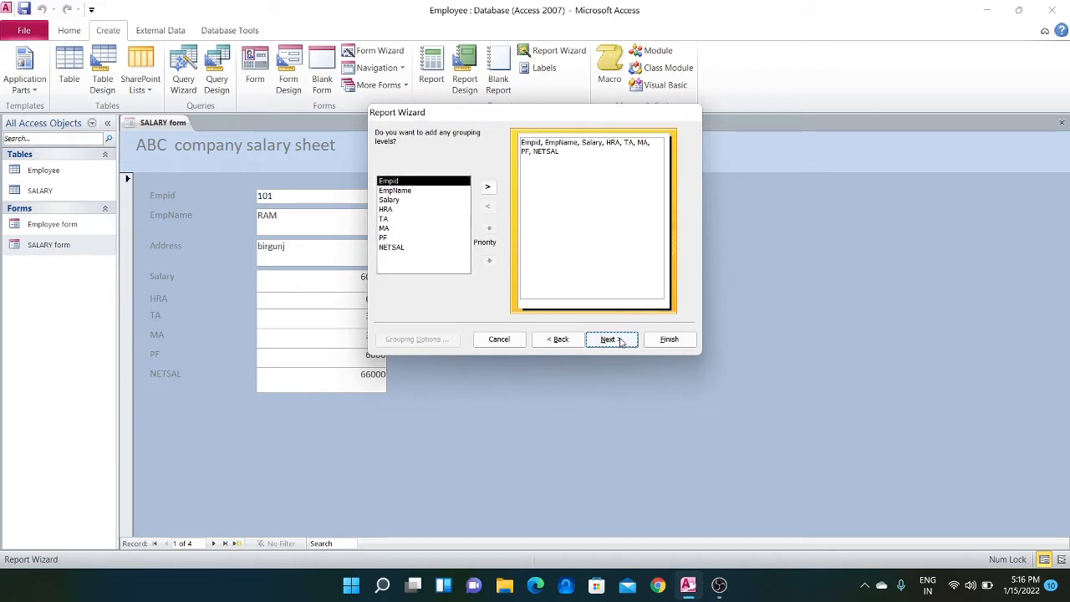
{"action": "left_click", "coordinate": [622, 341]}
{"action": "left_click", "coordinate": [619, 341]}
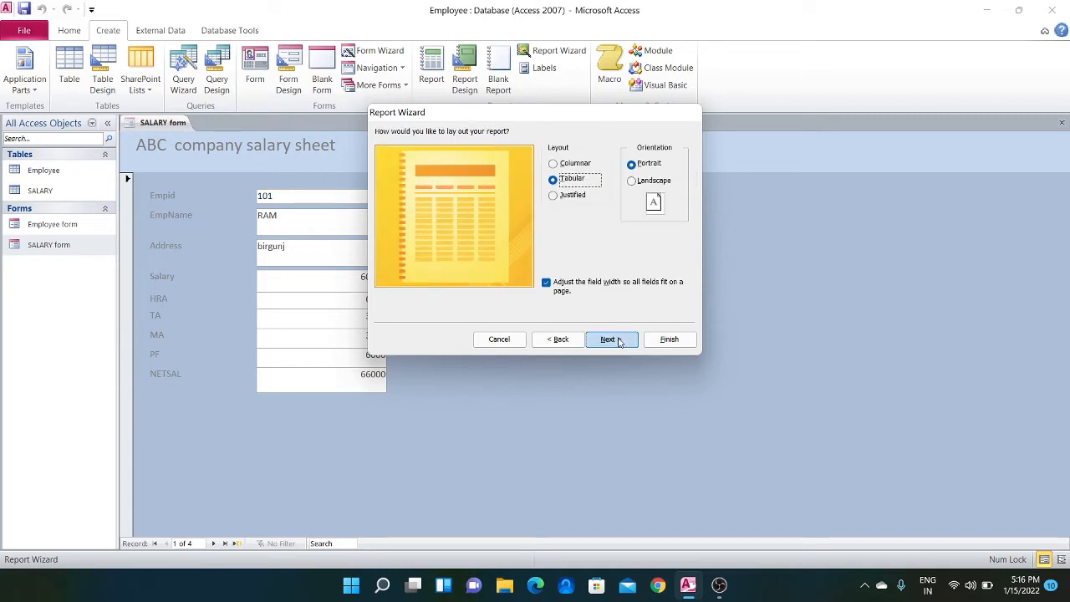
{"action": "left_click", "coordinate": [619, 341]}
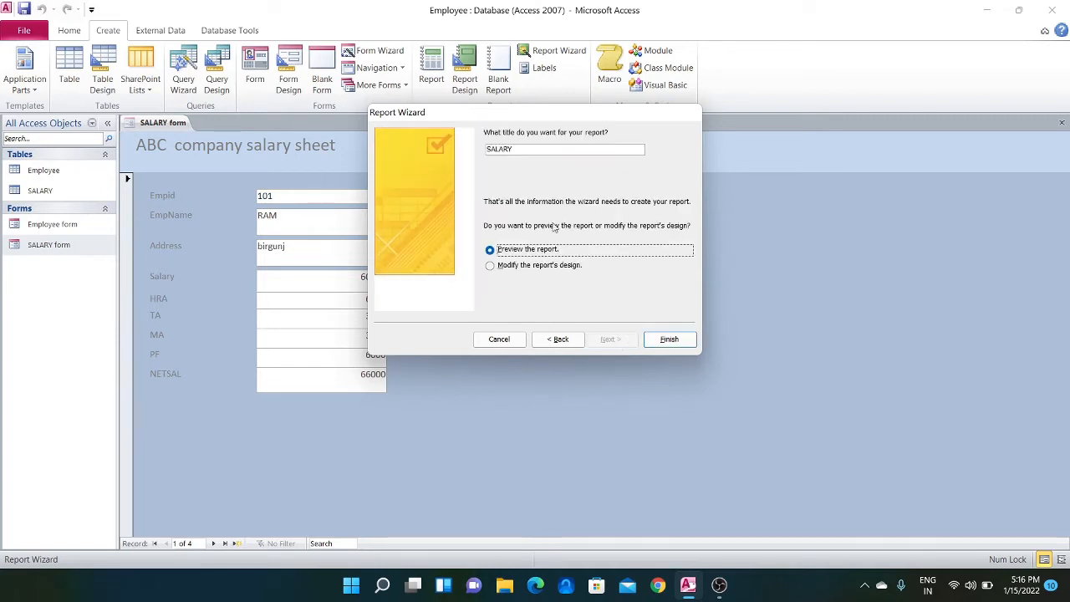
Title the report "SALARY Report" and finish the wizard with the report preview
{"action": "left_click", "coordinate": [552, 150]}
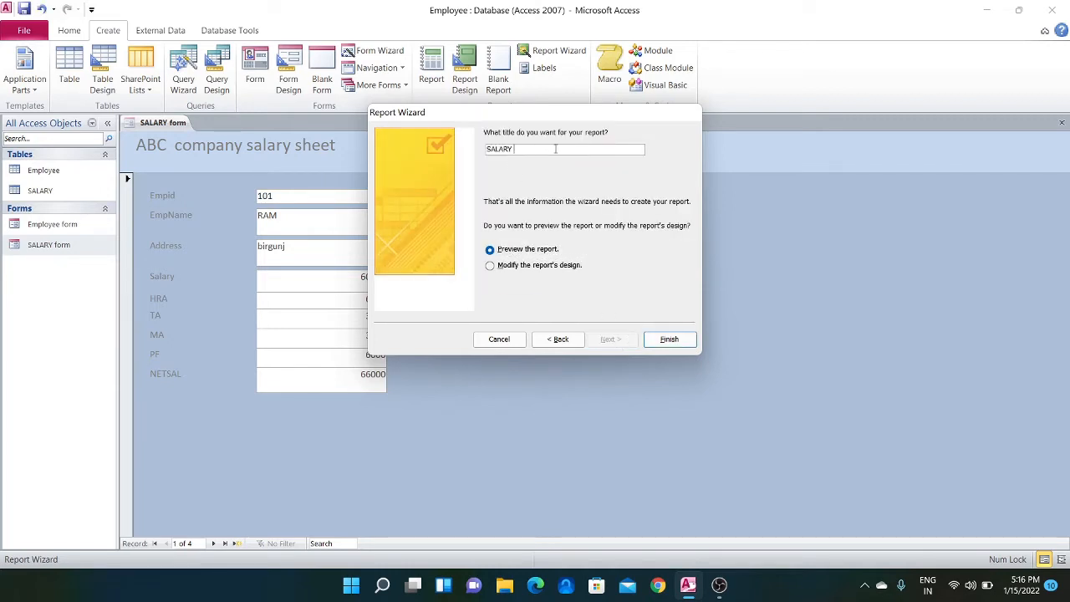
{"action": "type", "text": "Report"}
{"action": "left_click", "coordinate": [673, 339]}
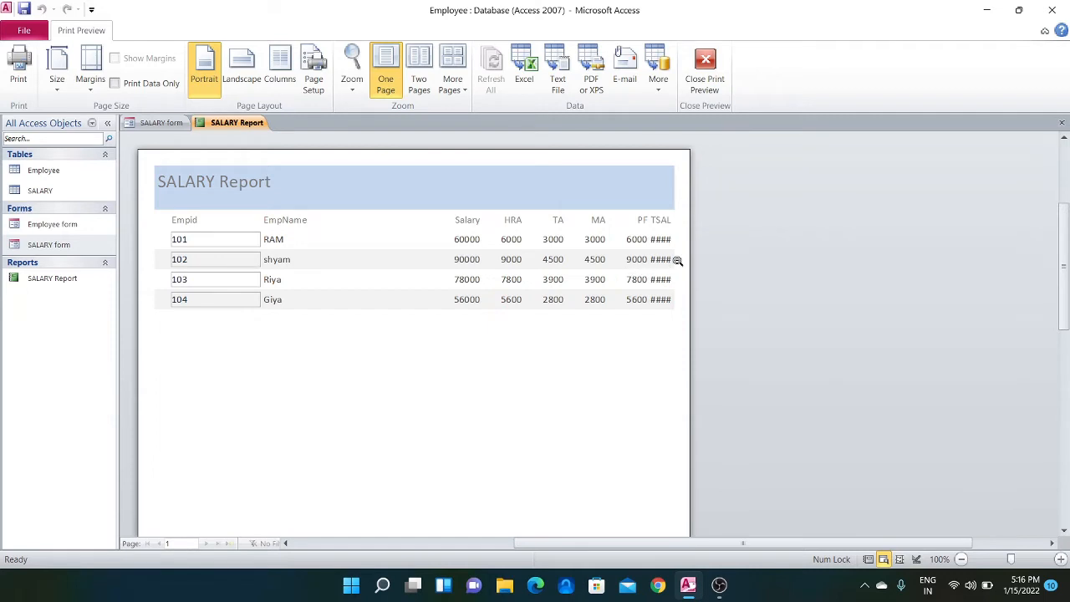
Switch the SALARY Report to Design View and move the Empid header label and detail field to the report's left edge
{"action": "right_click", "coordinate": [237, 127]}
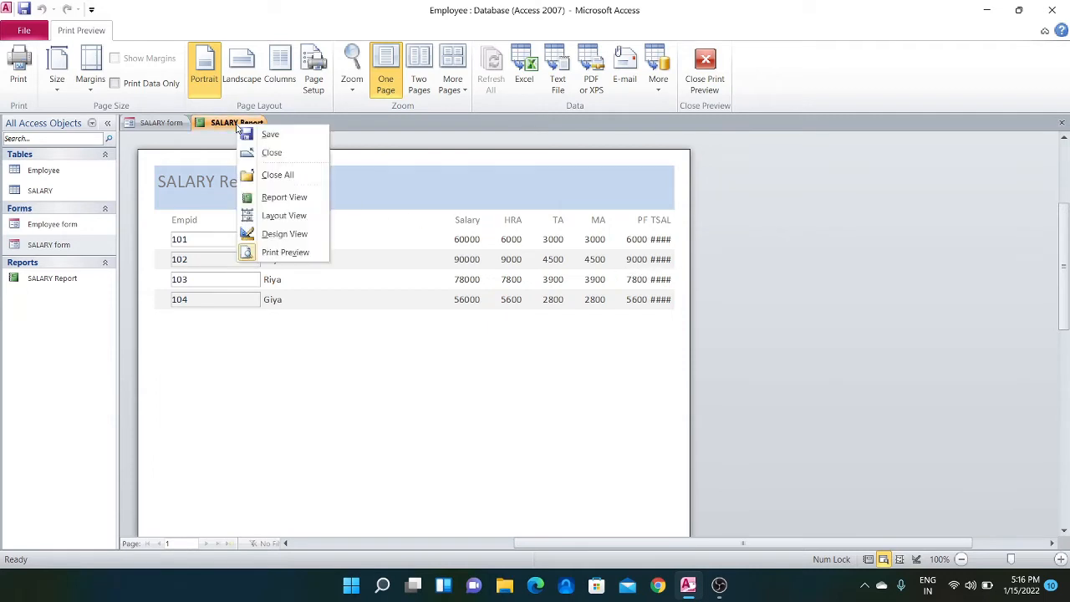
{"action": "left_click", "coordinate": [269, 237]}
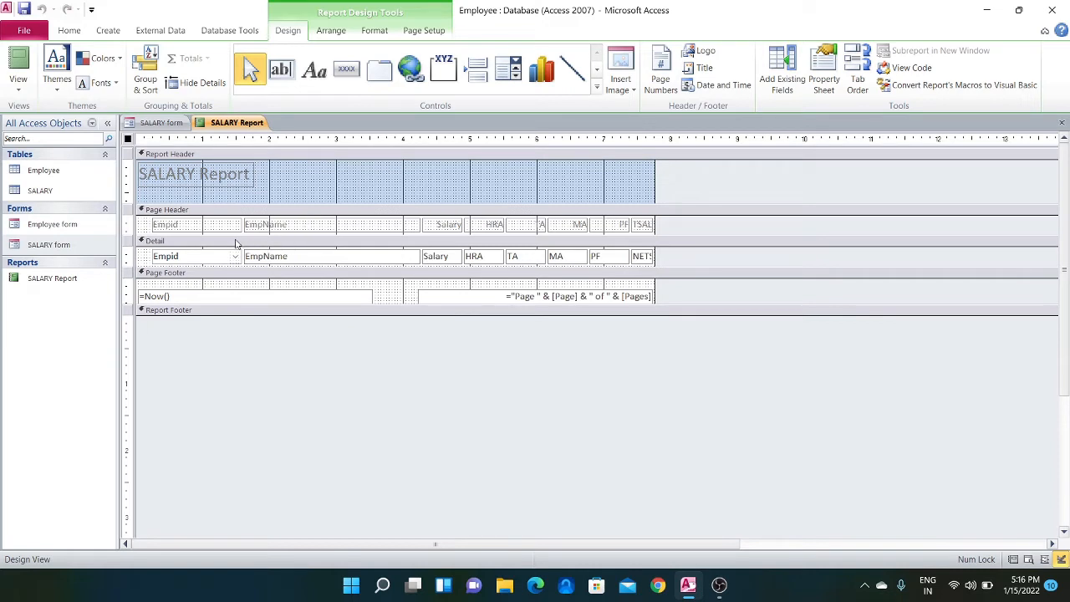
{"action": "left_click", "coordinate": [202, 227]}
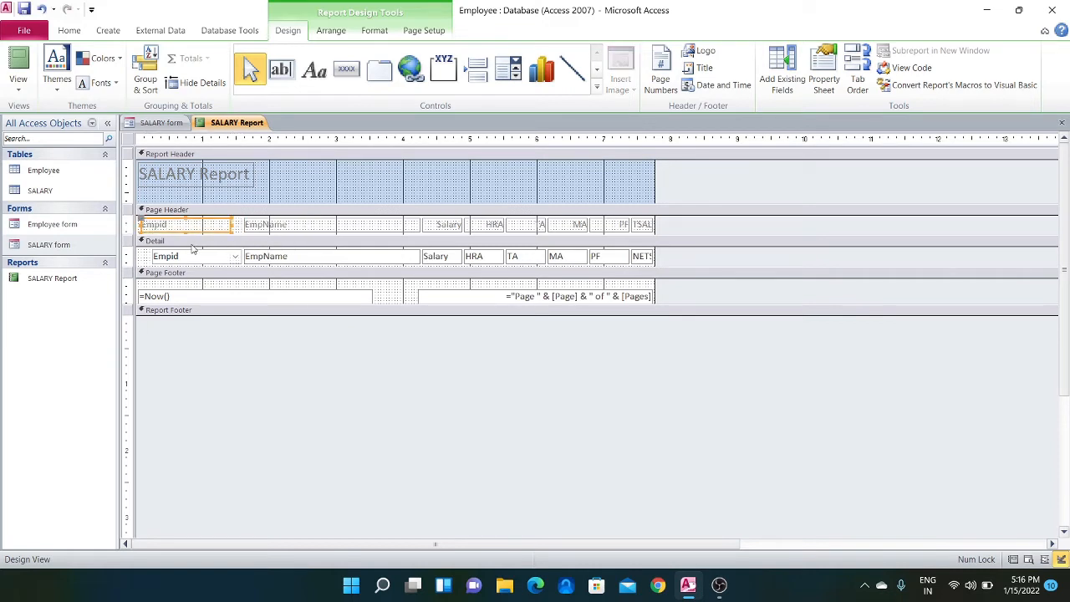
{"action": "left_click", "coordinate": [183, 261]}
{"action": "left_click_drag", "start_coordinate": [184, 263], "coordinate": [179, 257]}
{"action": "left_click", "coordinate": [201, 255]}
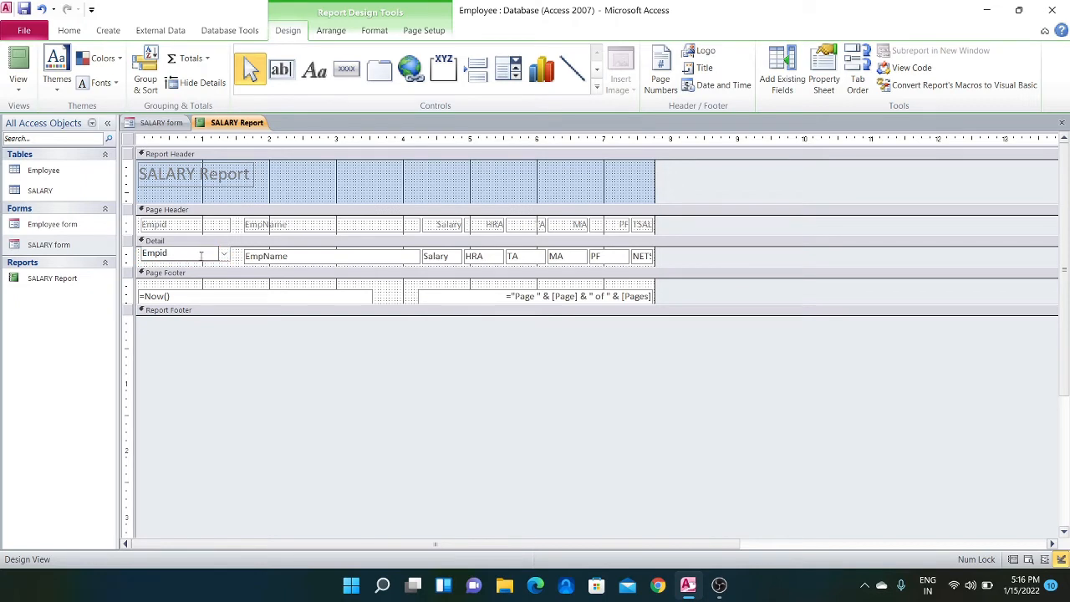
Narrow the EmpName header label and detail field so both end at about the 3-inch ruler mark
{"action": "left_click", "coordinate": [293, 221]}
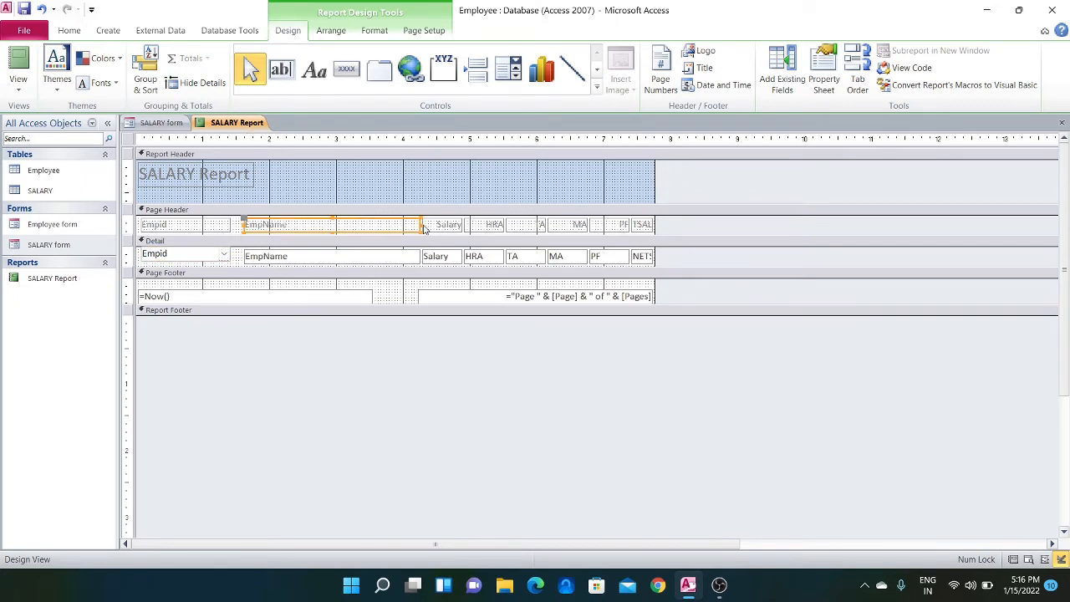
{"action": "left_click_drag", "start_coordinate": [420, 224], "coordinate": [341, 227]}
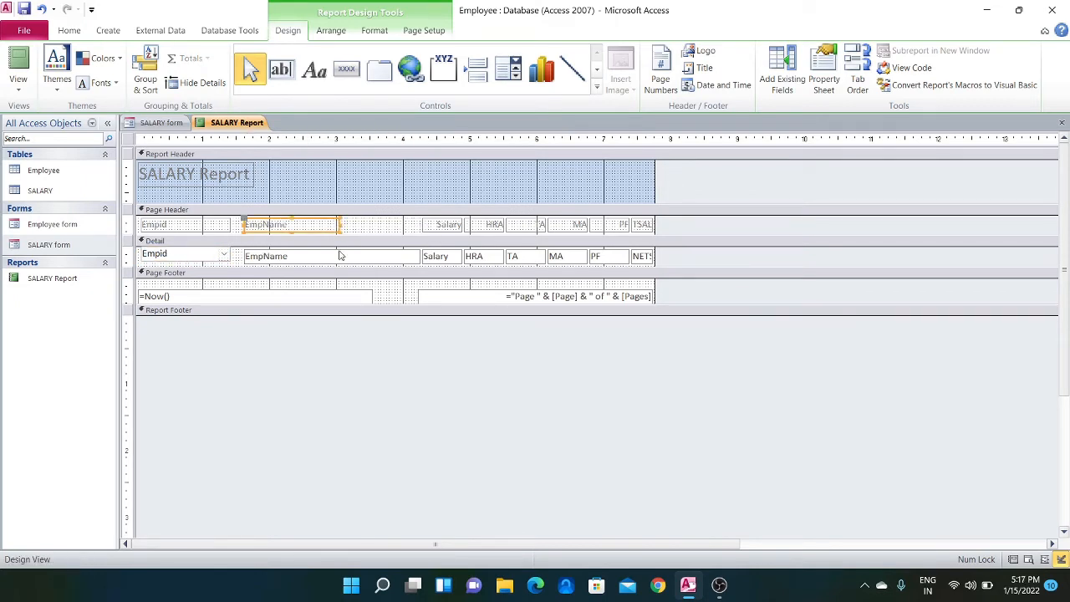
{"action": "left_click", "coordinate": [336, 259]}
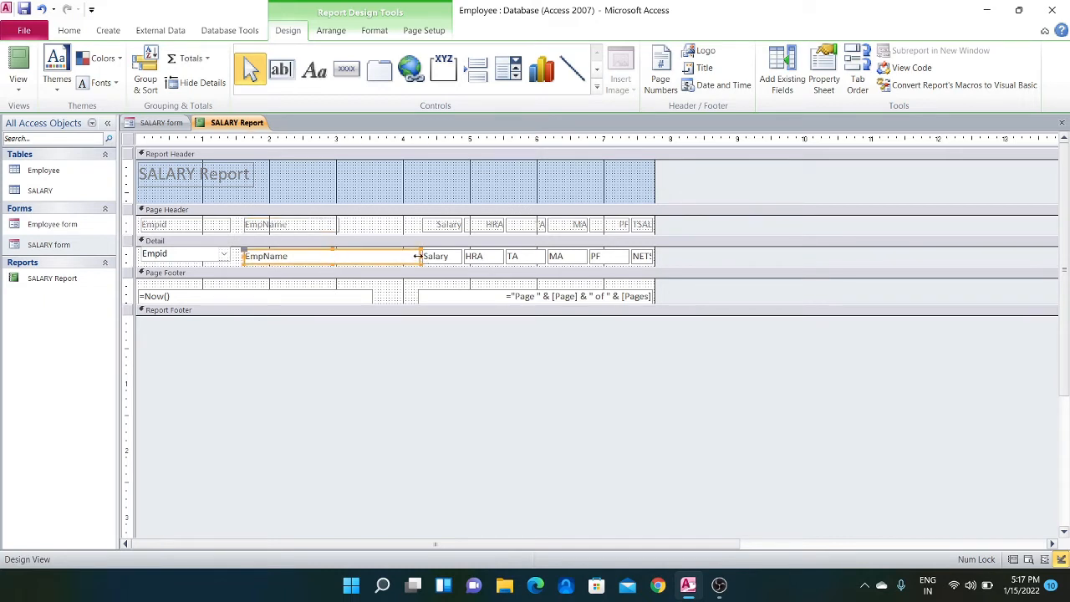
{"action": "left_click_drag", "start_coordinate": [418, 255], "coordinate": [332, 254]}
Move the Salary and HRA header labels and their detail fields left into the space freed beside EmpName
{"action": "left_click", "coordinate": [413, 228]}
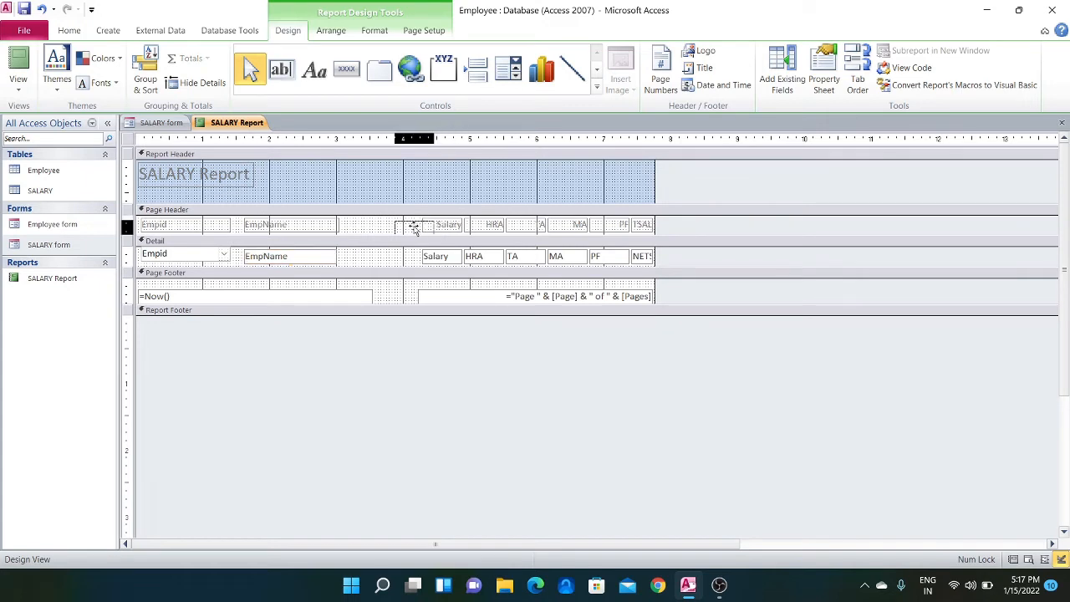
{"action": "left_click_drag", "start_coordinate": [413, 228], "coordinate": [378, 226]}
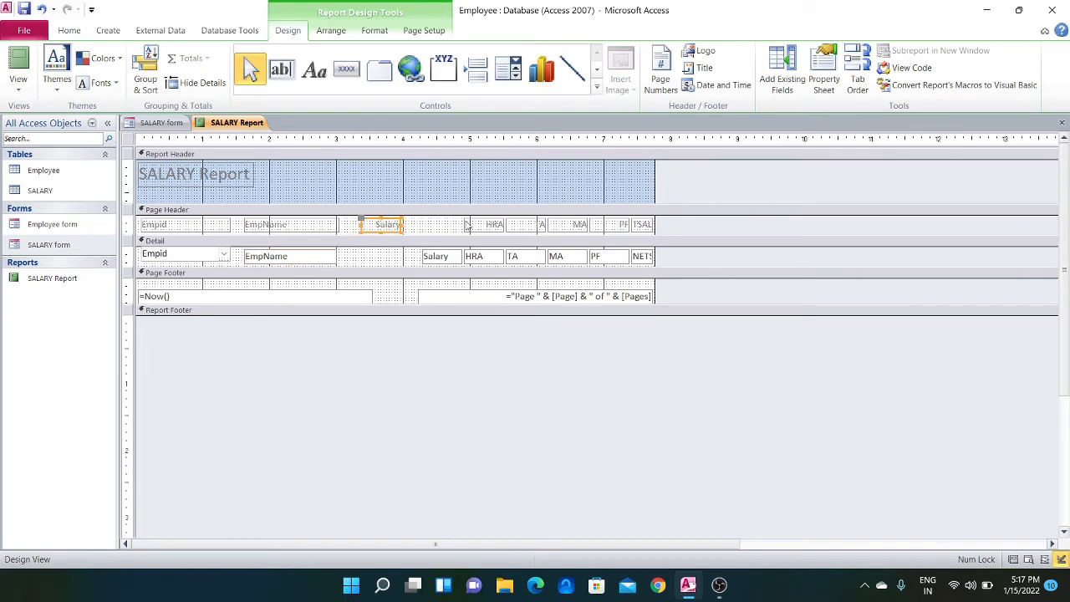
{"action": "left_click_drag", "start_coordinate": [438, 257], "coordinate": [376, 257]}
{"action": "left_click_drag", "start_coordinate": [472, 227], "coordinate": [428, 226]}
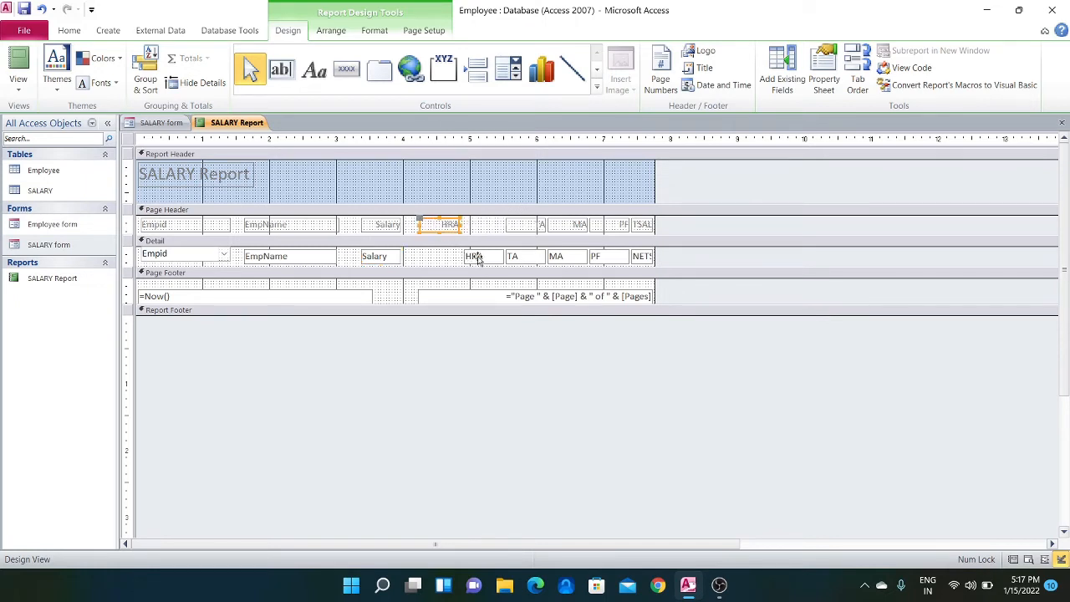
{"action": "left_click_drag", "start_coordinate": [478, 258], "coordinate": [428, 255]}
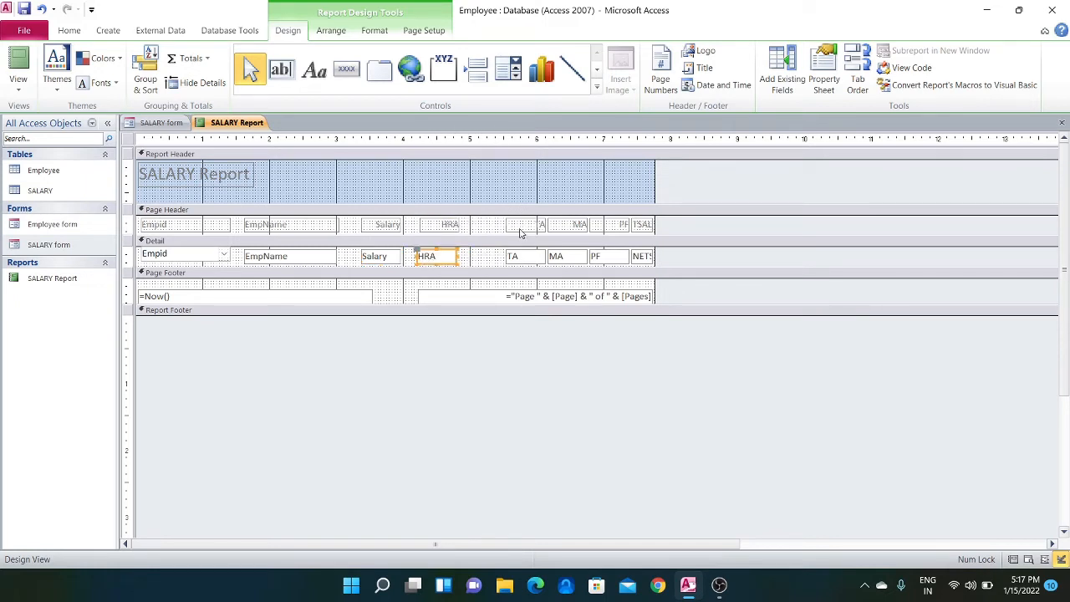
Move the TA and MA header labels and their detail fields left to follow the HRA column
{"action": "left_click_drag", "start_coordinate": [519, 233], "coordinate": [477, 229]}
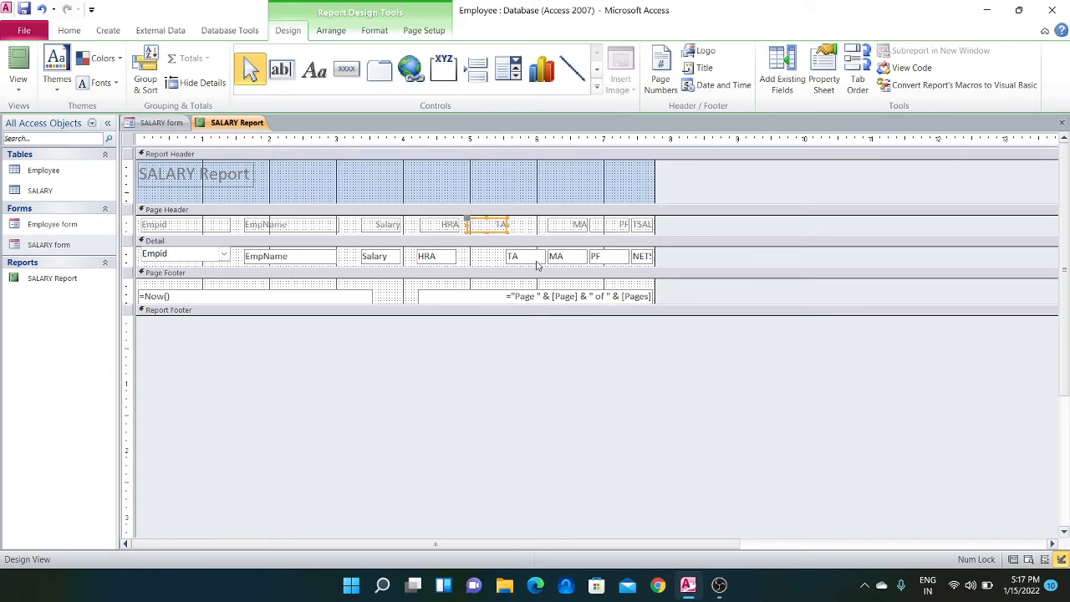
{"action": "left_click_drag", "start_coordinate": [522, 257], "coordinate": [491, 257]}
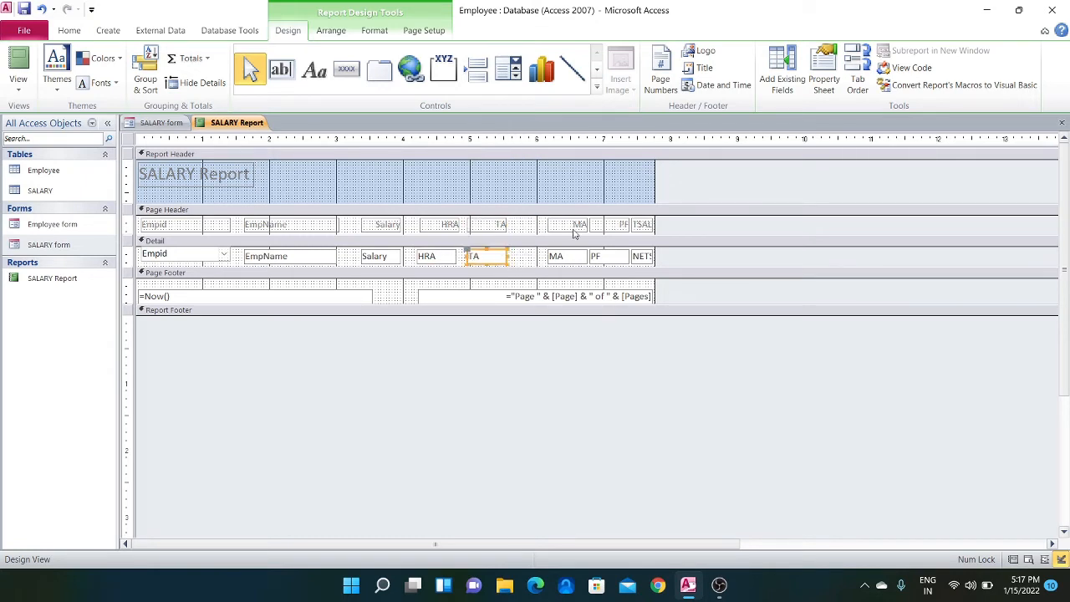
{"action": "left_click_drag", "start_coordinate": [574, 233], "coordinate": [533, 259]}
Move the PF header label and detail field left, next to the MA column
{"action": "left_click", "coordinate": [606, 231]}
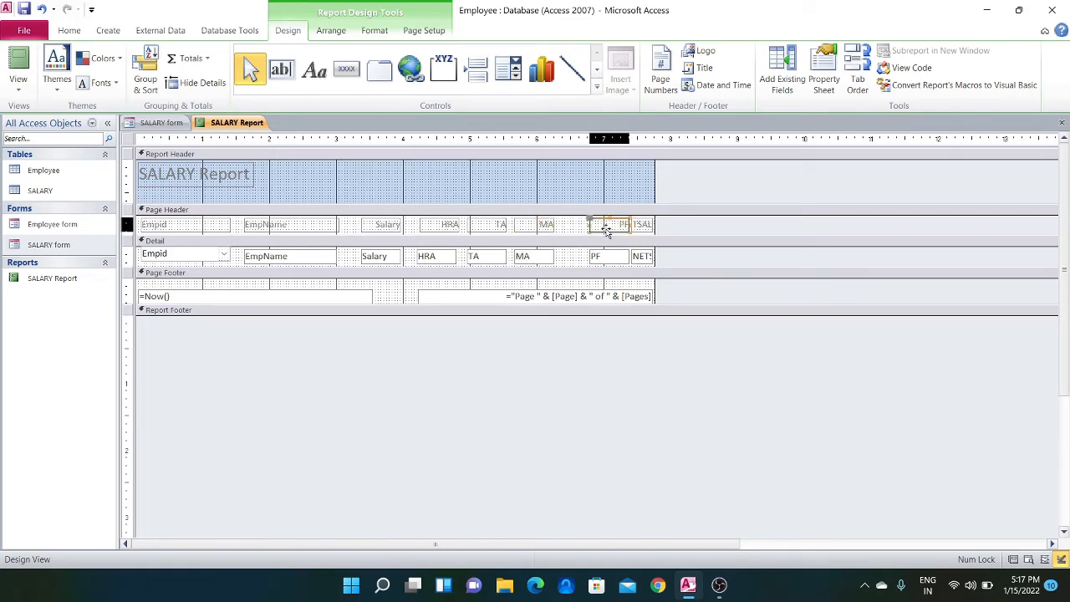
{"action": "mouse_move", "coordinate": [606, 231]}
{"action": "left_mouse_down"}
{"action": "mouse_move", "coordinate": [574, 236]}
{"action": "mouse_move", "coordinate": [595, 225]}
{"action": "left_mouse_up"}
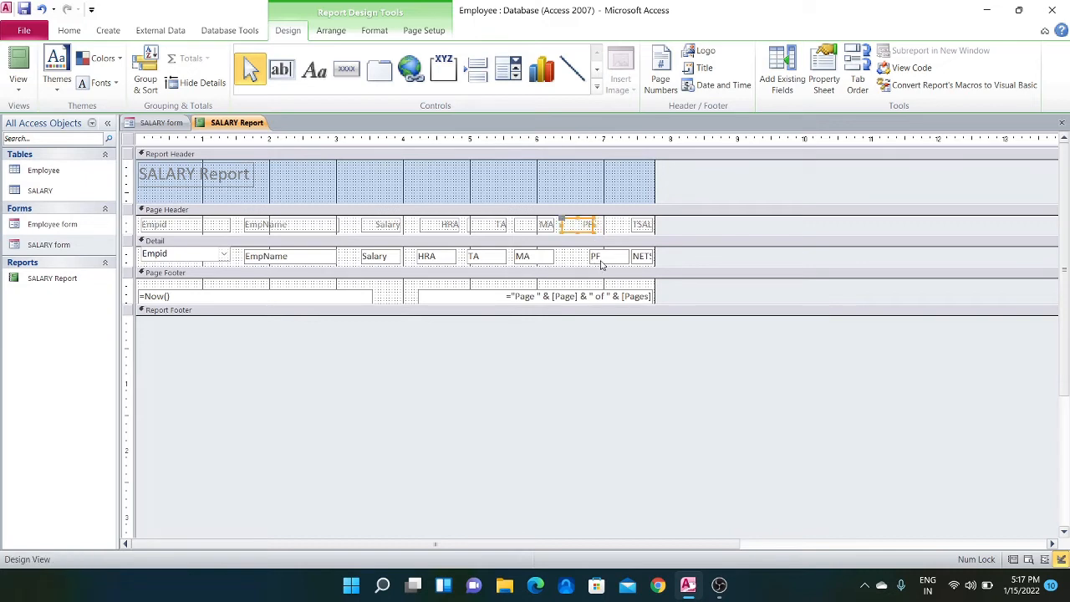
{"action": "mouse_move", "coordinate": [600, 265]}
{"action": "left_mouse_down"}
{"action": "mouse_move", "coordinate": [568, 261]}
{"action": "mouse_move", "coordinate": [590, 260]}
{"action": "left_mouse_up"}
{"action": "left_click", "coordinate": [569, 259]}
{"action": "left_click", "coordinate": [607, 263]}
{"action": "left_click", "coordinate": [606, 257]}
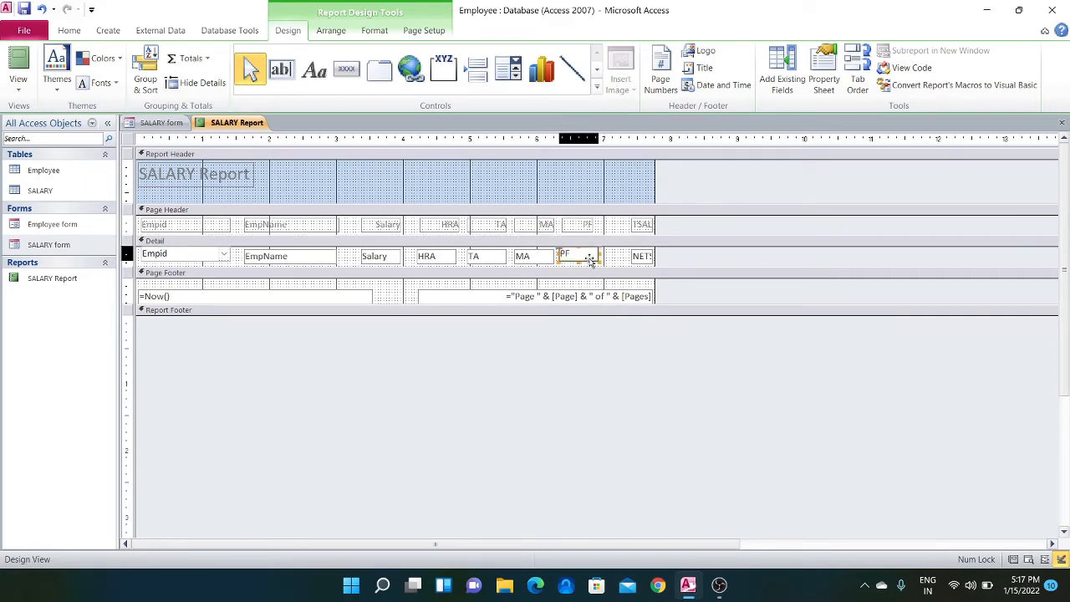
Widen the NETSAL header label and detail field leftward to start at about the 7-inch ruler mark, fitting the full name
{"action": "left_click", "coordinate": [623, 227]}
{"action": "left_click_drag", "start_coordinate": [625, 228], "coordinate": [651, 259]}
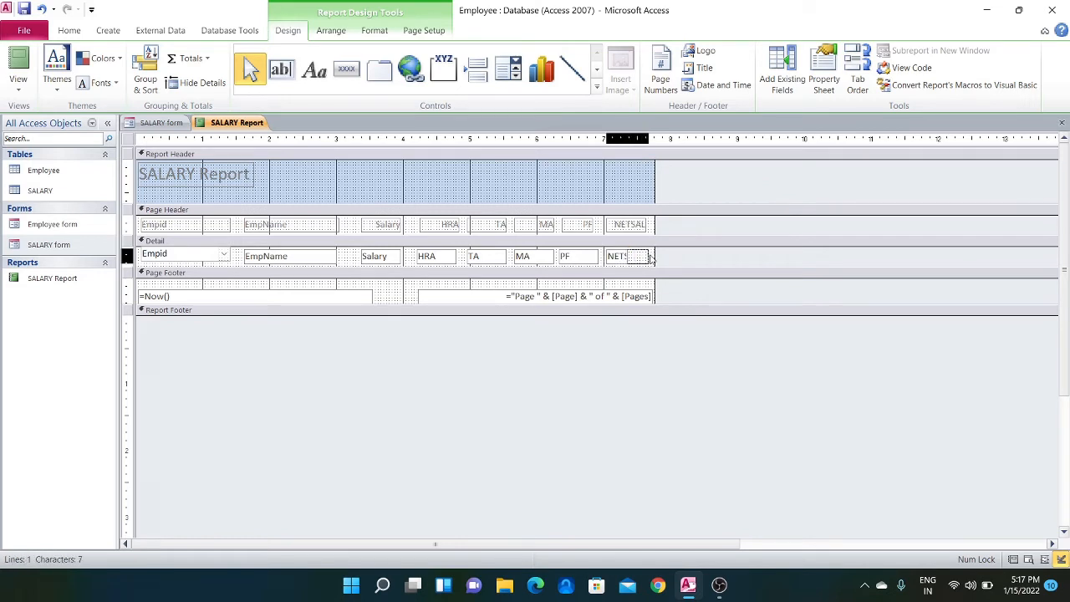
Change the word SALARY in the report header title to "Salary"
{"action": "left_click", "coordinate": [227, 173]}
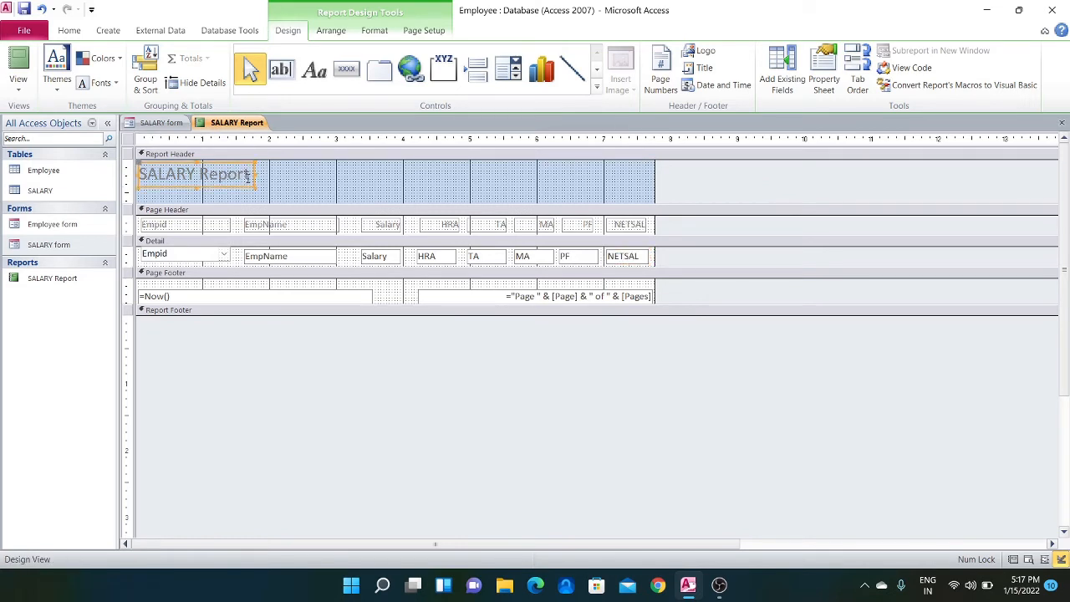
{"action": "left_click", "coordinate": [198, 174]}
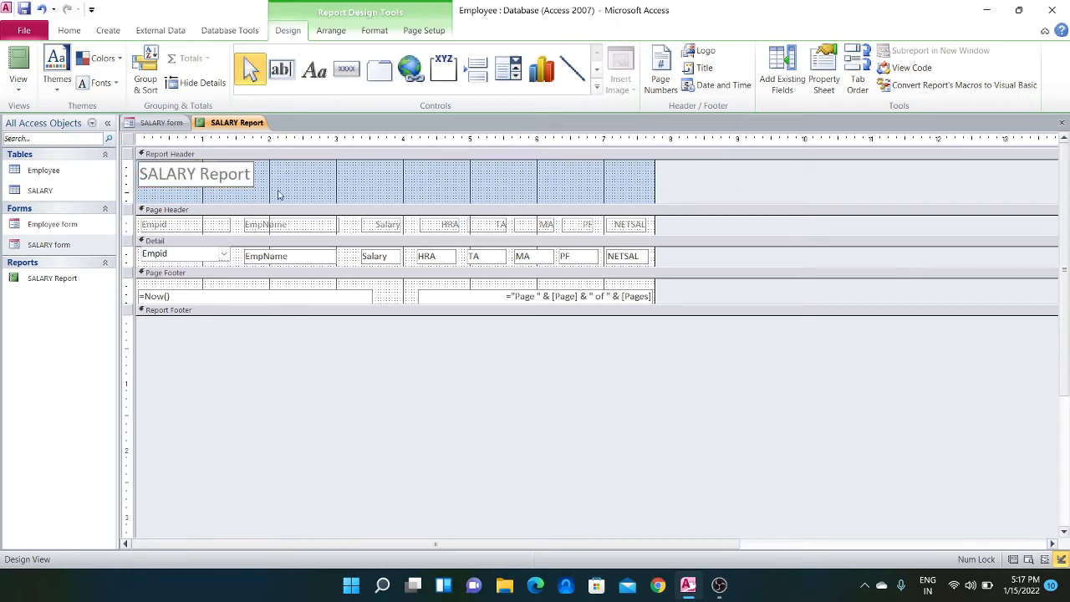
{"action": "key", "text": "BackSpace"}
{"action": "key", "text": "BackSpace"}
{"action": "key", "text": "BackSpace"}
{"action": "key", "text": "BackSpace"}
{"action": "key", "text": "BackSpace"}
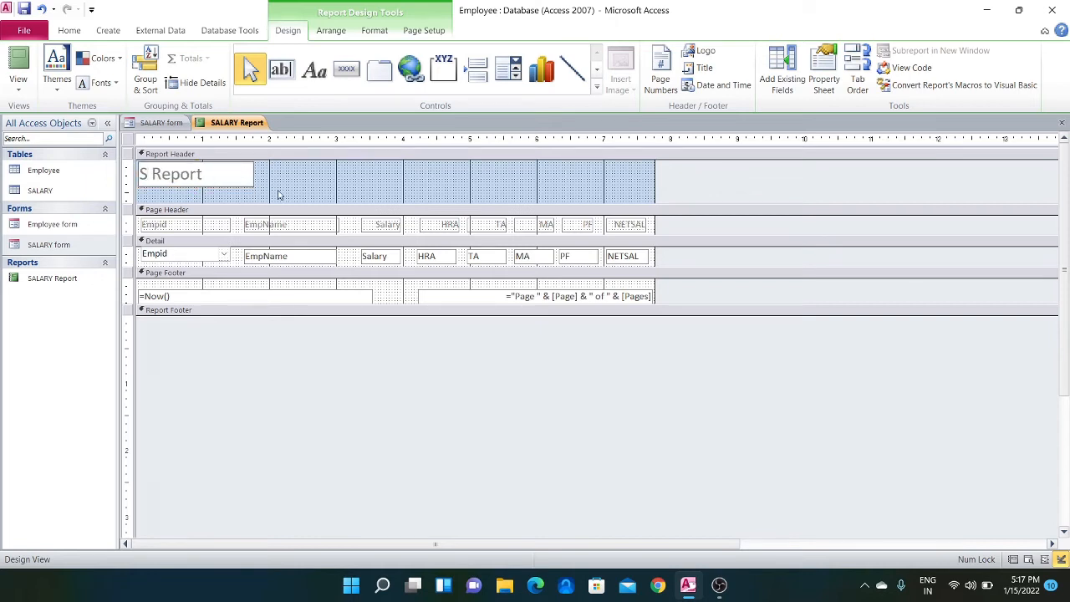
{"action": "type", "text": "alary"}
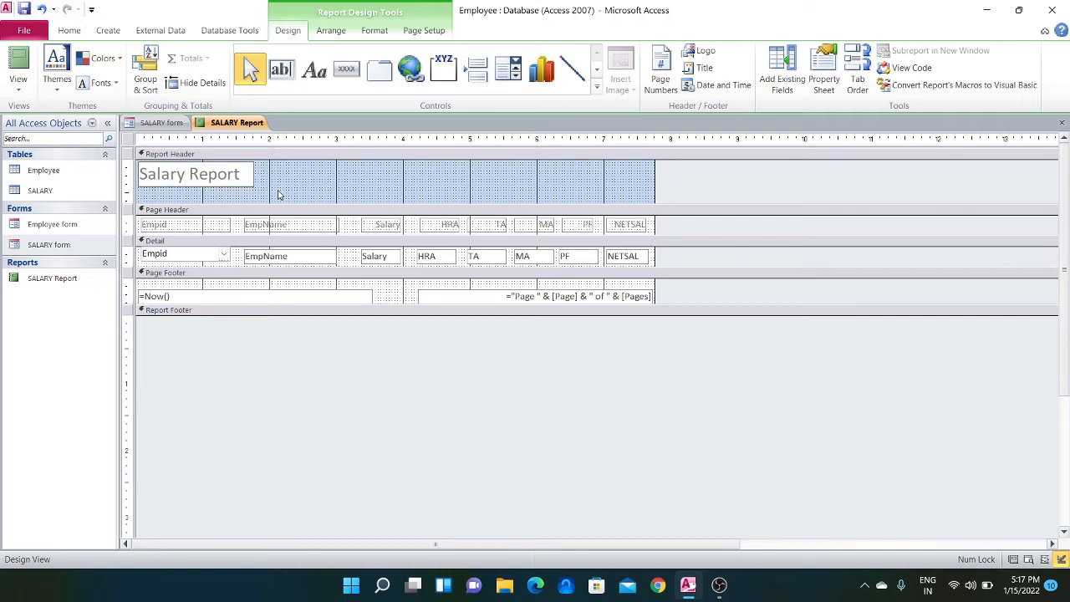
Append "for month Dec2021" to the report header title
{"action": "key", "text": "End"}
{"action": "type", "text": "for ma"}
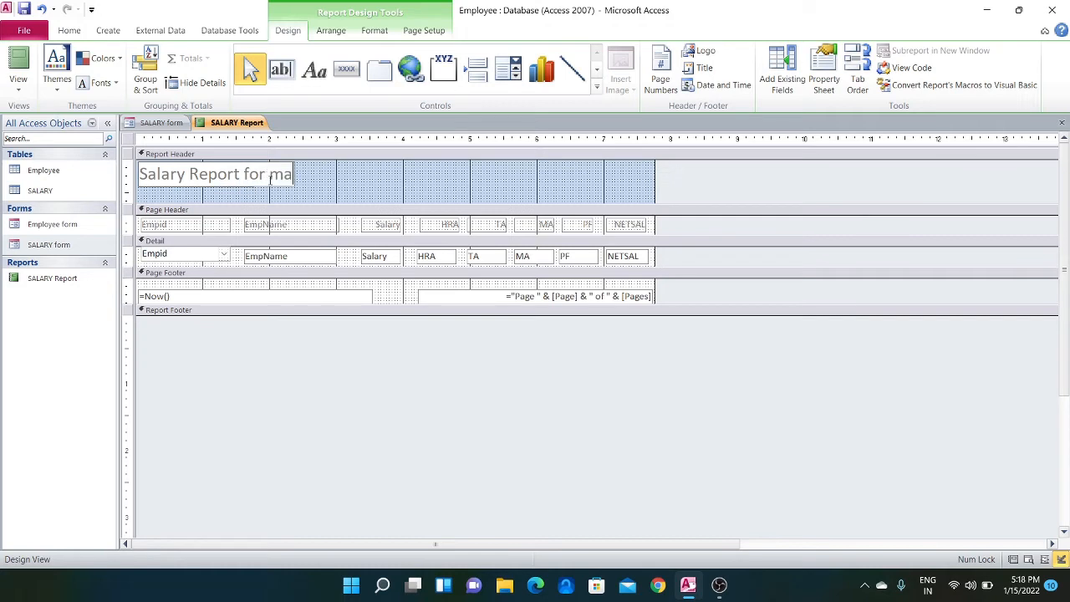
{"action": "type", "text": "oth"}
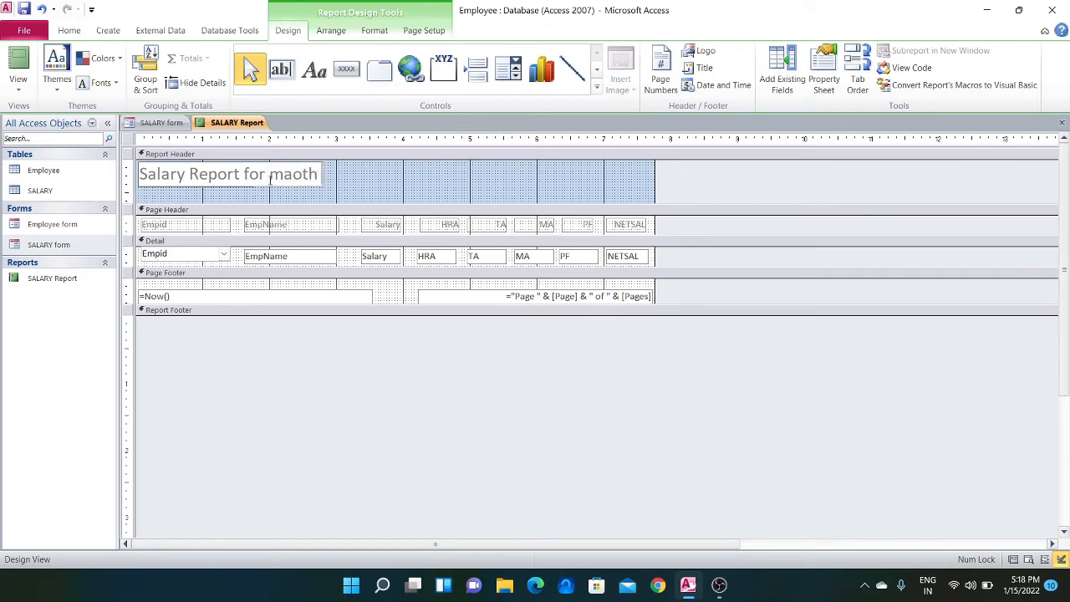
{"action": "key", "text": "BackSpace"}
{"action": "key", "text": "BackSpace"}
{"action": "key", "text": "BackSpace"}
{"action": "key", "text": "BackSpace"}
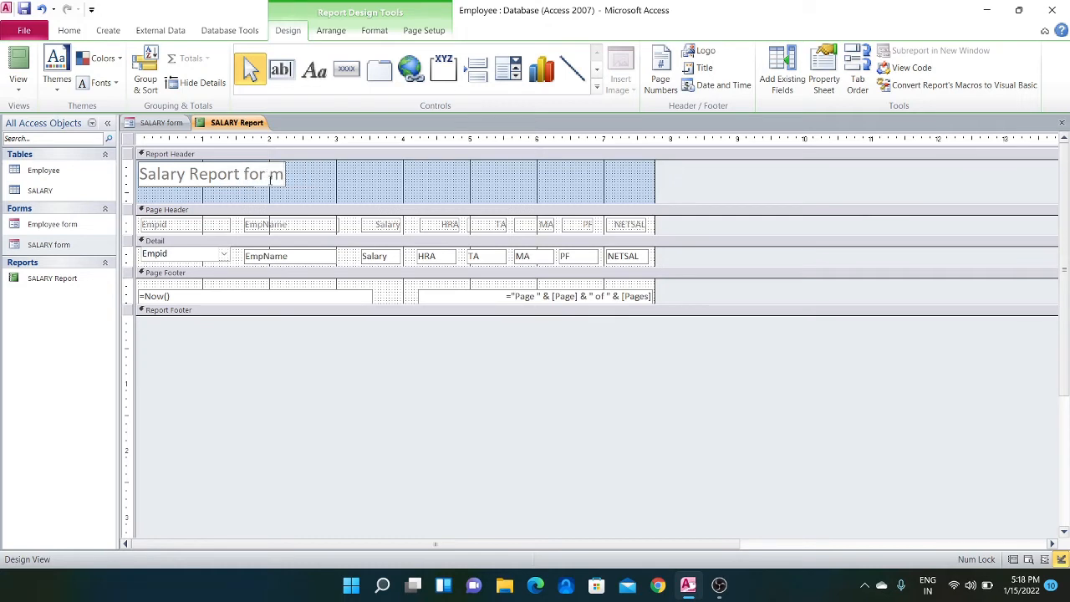
{"action": "type", "text": "onth"}
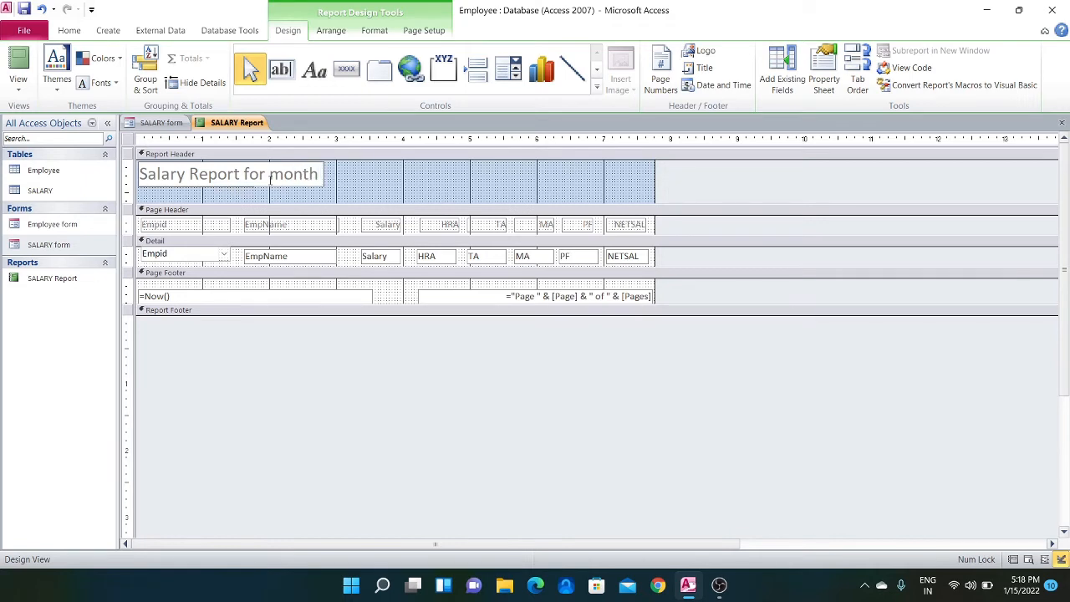
{"action": "type", "text": " Dec"}
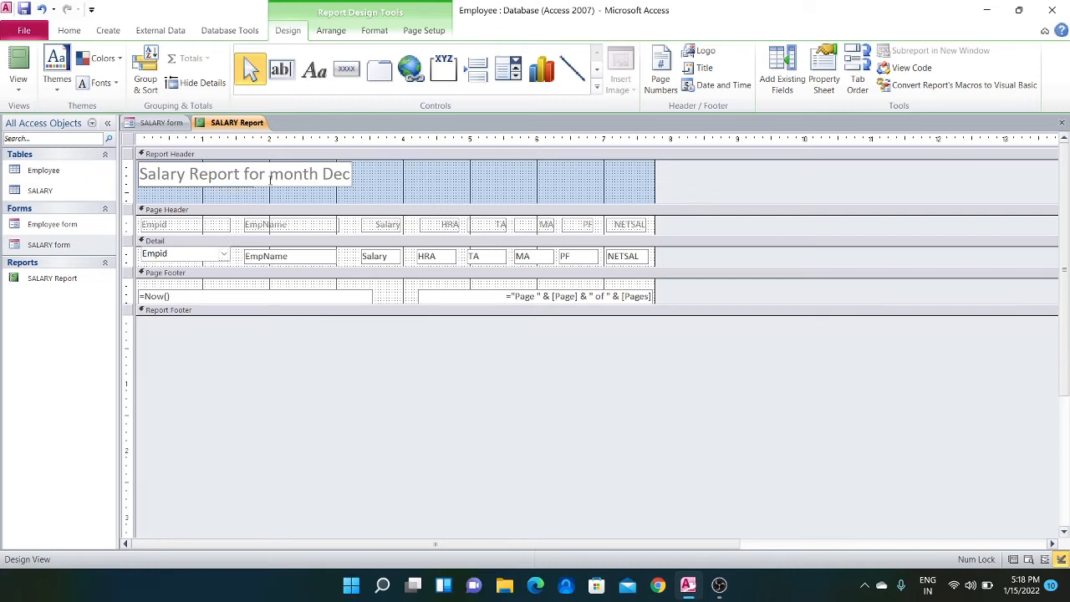
{"action": "type", "text": "2021"}
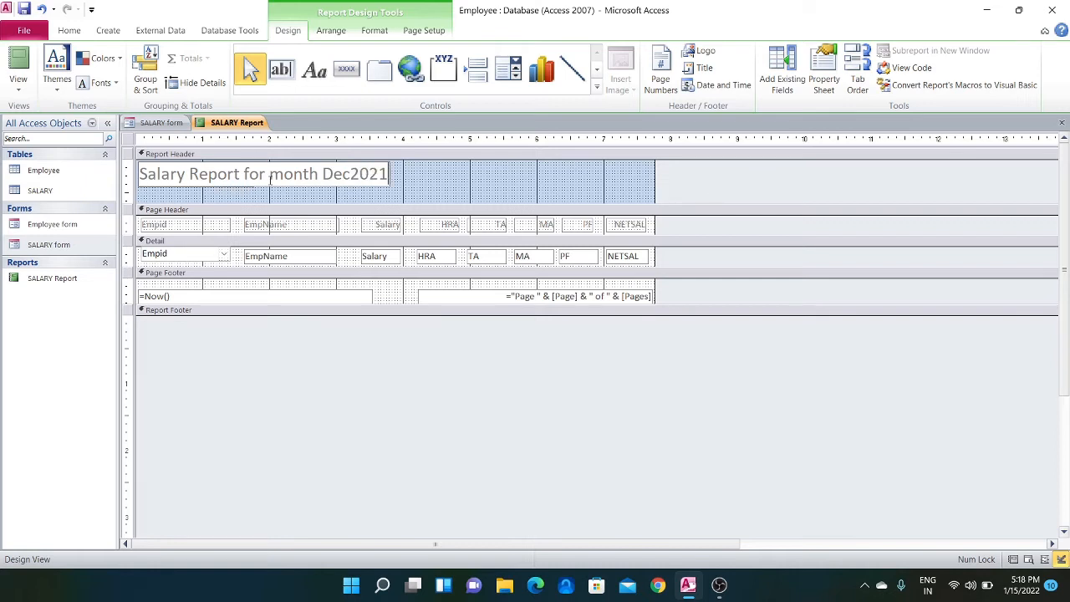
Reword the report header title to read "Salary Report for Employee"
{"action": "key", "text": "BackSpace"}
{"action": "key", "text": "BackSpace"}
{"action": "key", "text": "BackSpace"}
{"action": "key", "text": "BackSpace"}
{"action": "key", "text": "BackSpace"}
{"action": "key", "text": "BackSpace"}
{"action": "key", "text": "BackSpace"}
{"action": "key", "text": "BackSpace"}
{"action": "key", "text": "BackSpace"}
{"action": "key", "text": "BackSpace"}
{"action": "key", "text": "BackSpace"}
{"action": "key", "text": "BackSpace"}
{"action": "key", "text": "BackSpace"}
{"action": "key", "text": "BackSpace"}
{"action": "key", "text": "BackSpace"}
{"action": "key", "text": "BackSpace"}
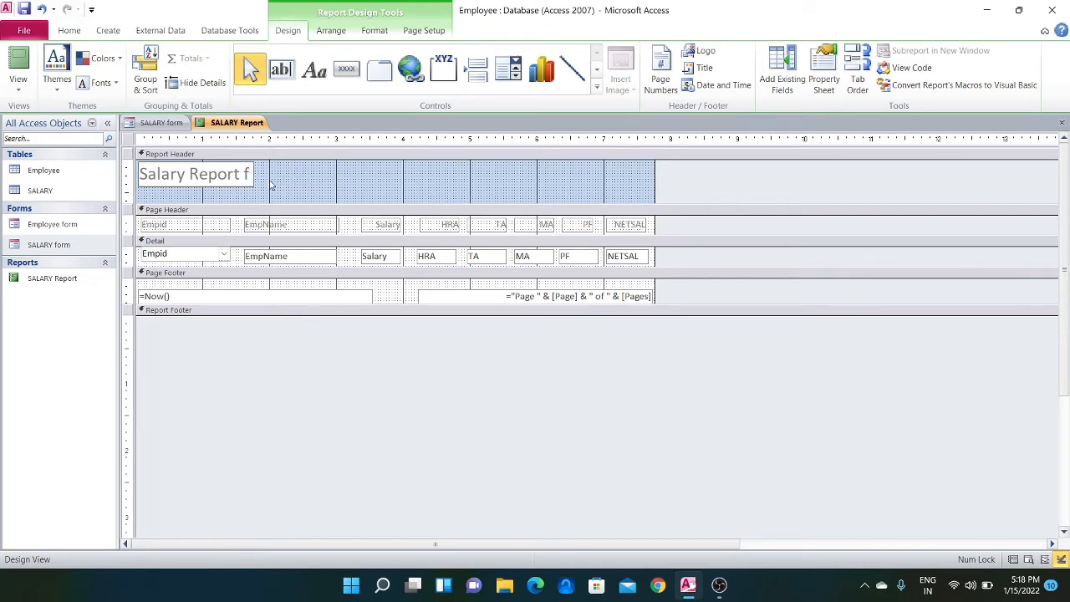
{"action": "type", "text": "or Emplo"}
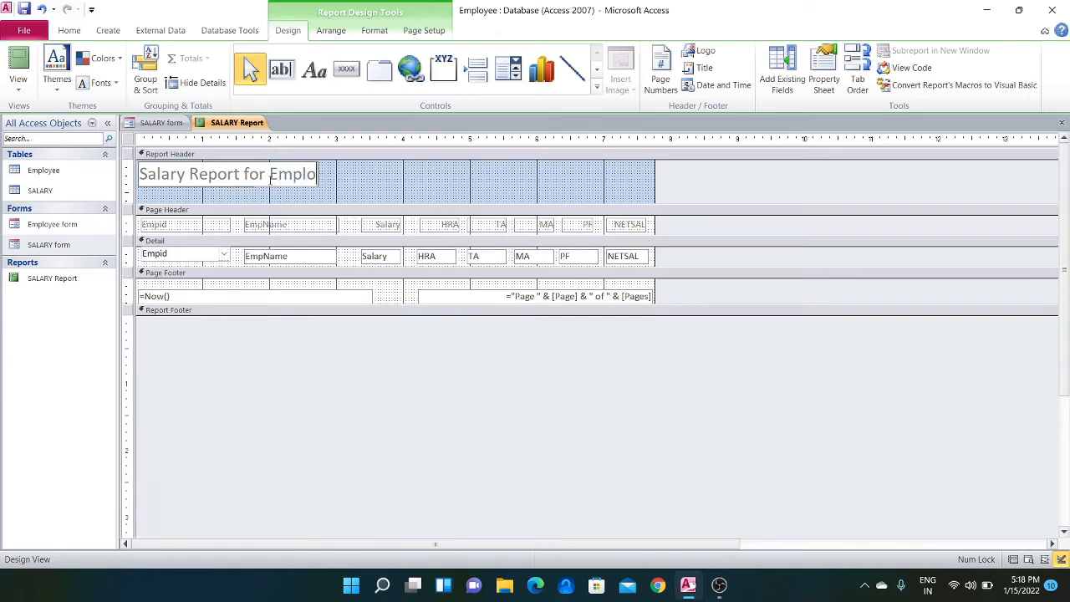
{"action": "type", "text": "yee"}
{"action": "left_click", "coordinate": [393, 181]}
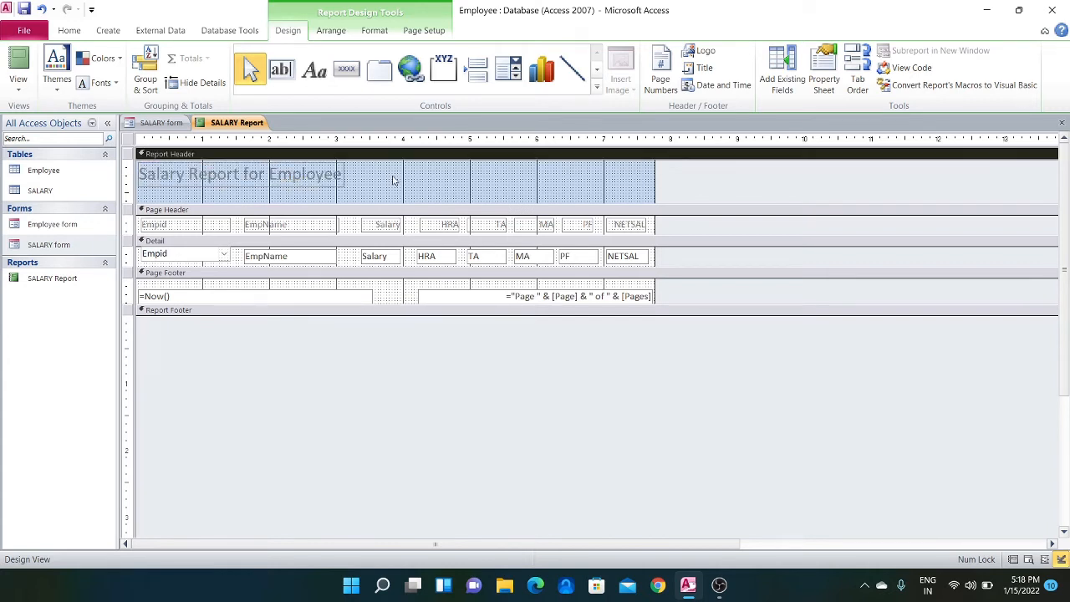
Save the SALARY Report, and close both the report and the SALARY form
{"action": "right_click", "coordinate": [255, 125]}
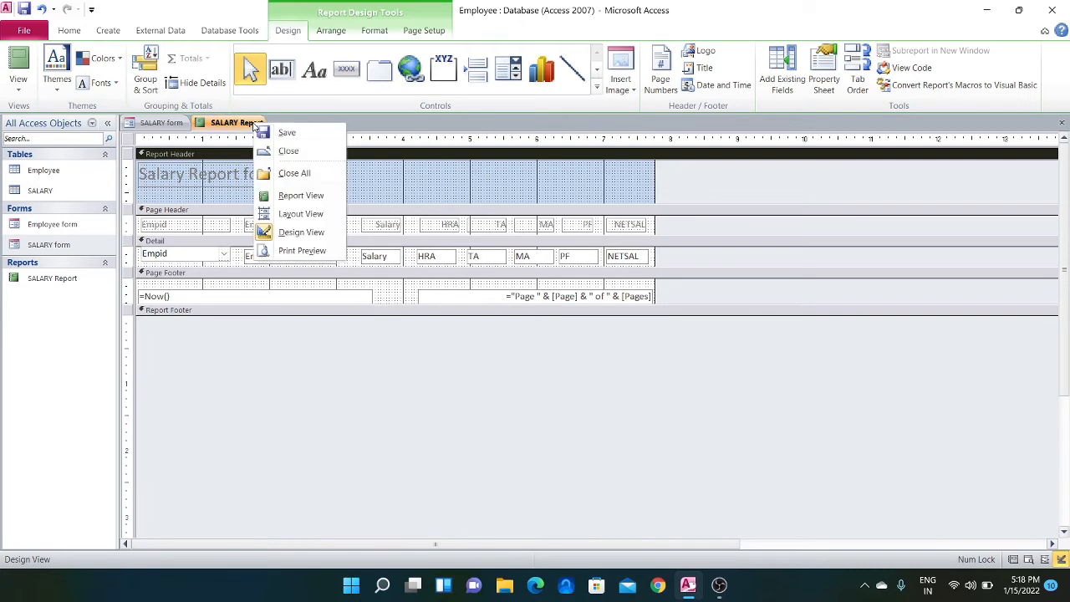
{"action": "left_click", "coordinate": [280, 134]}
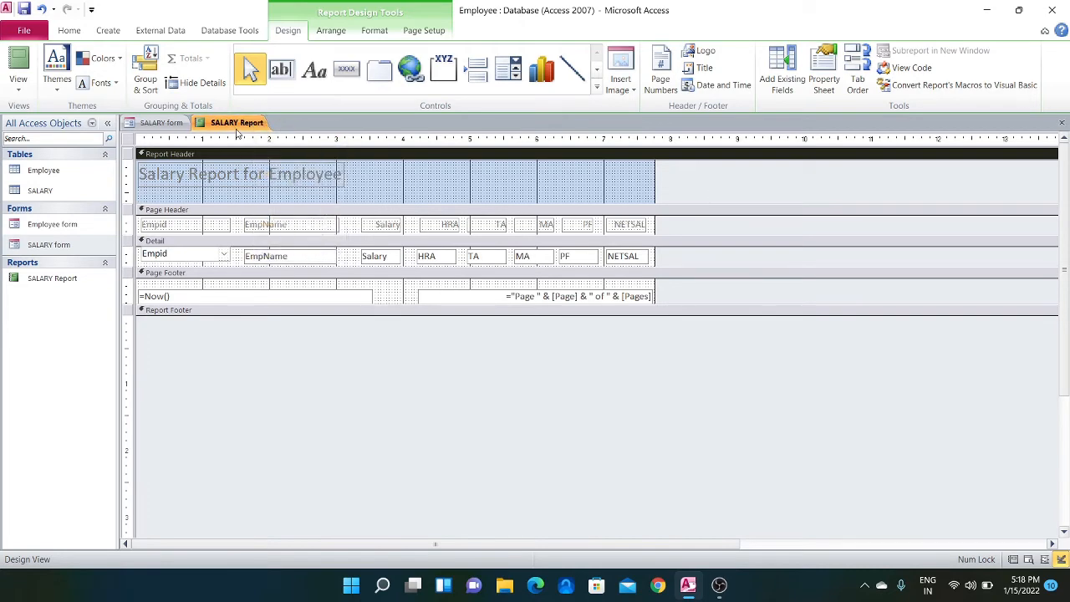
{"action": "right_click", "coordinate": [237, 129]}
{"action": "left_click", "coordinate": [250, 157]}
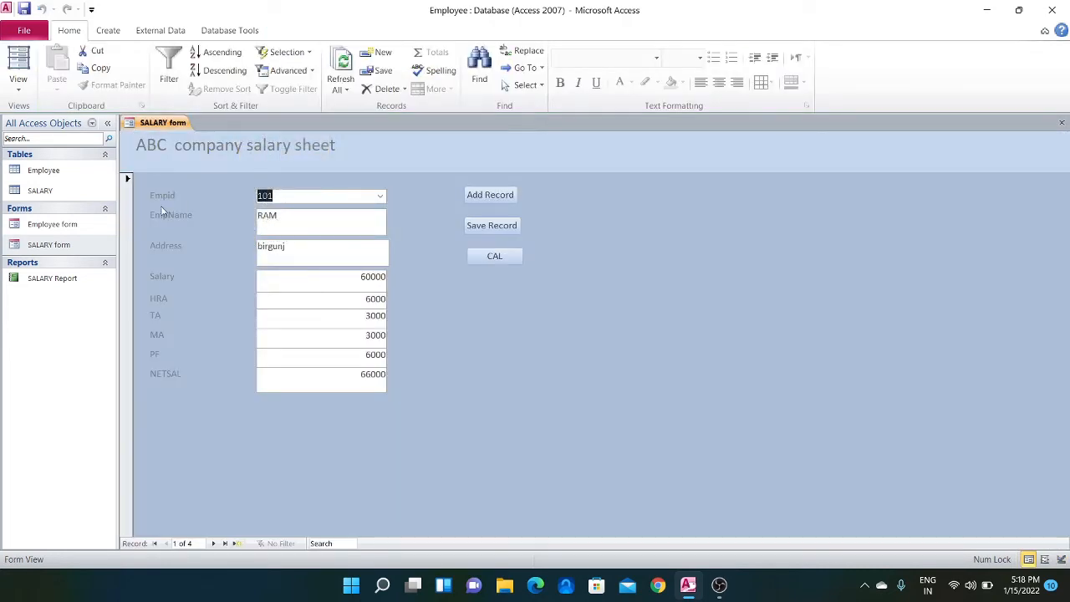
{"action": "right_click", "coordinate": [143, 124]}
{"action": "left_click", "coordinate": [209, 148]}
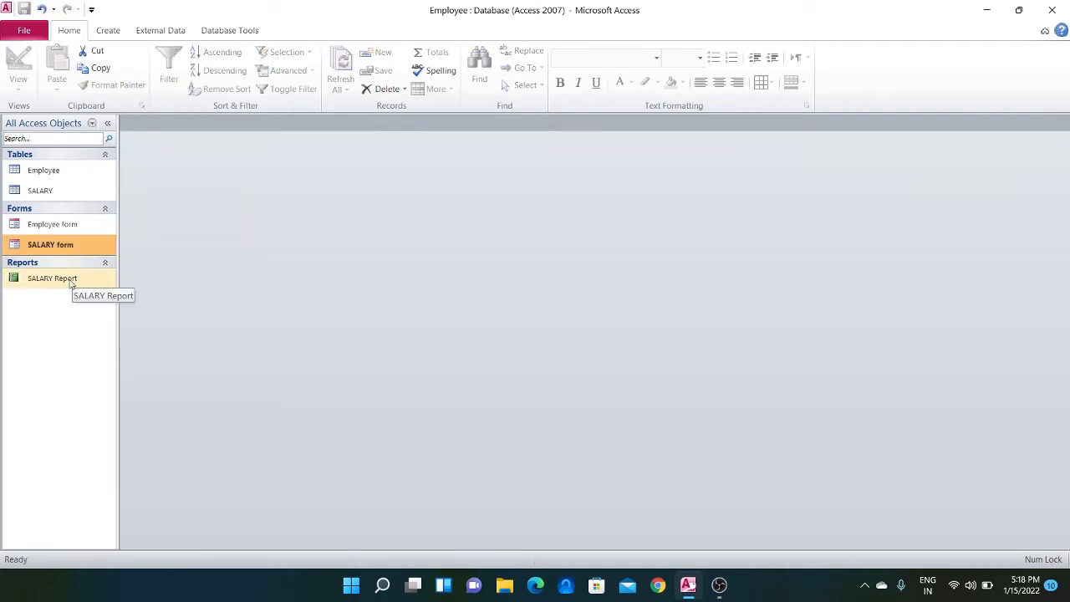
Open the SALARY Report in Report View to check its title and column layout, and close it
{"action": "left_click", "coordinate": [70, 284]}
{"action": "double_click", "coordinate": [70, 284]}
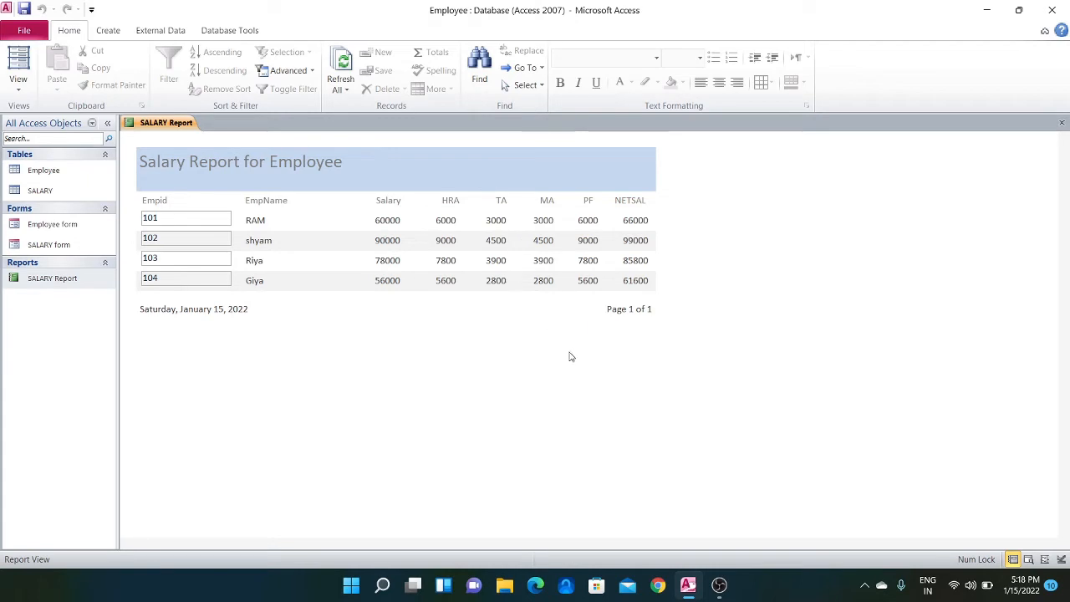
{"action": "right_click", "coordinate": [182, 123]}
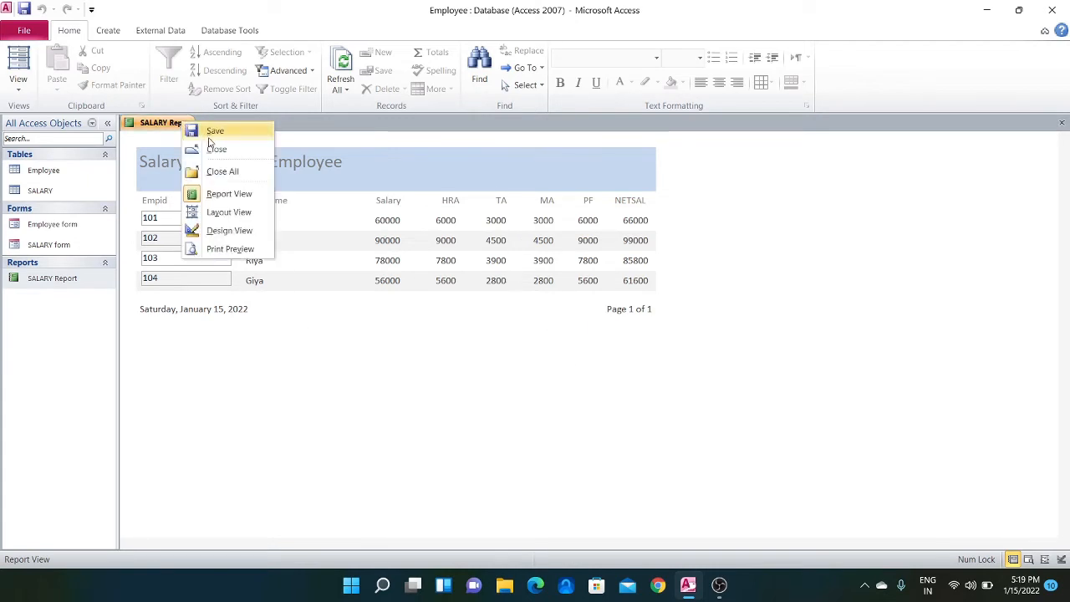
{"action": "left_click", "coordinate": [215, 151]}
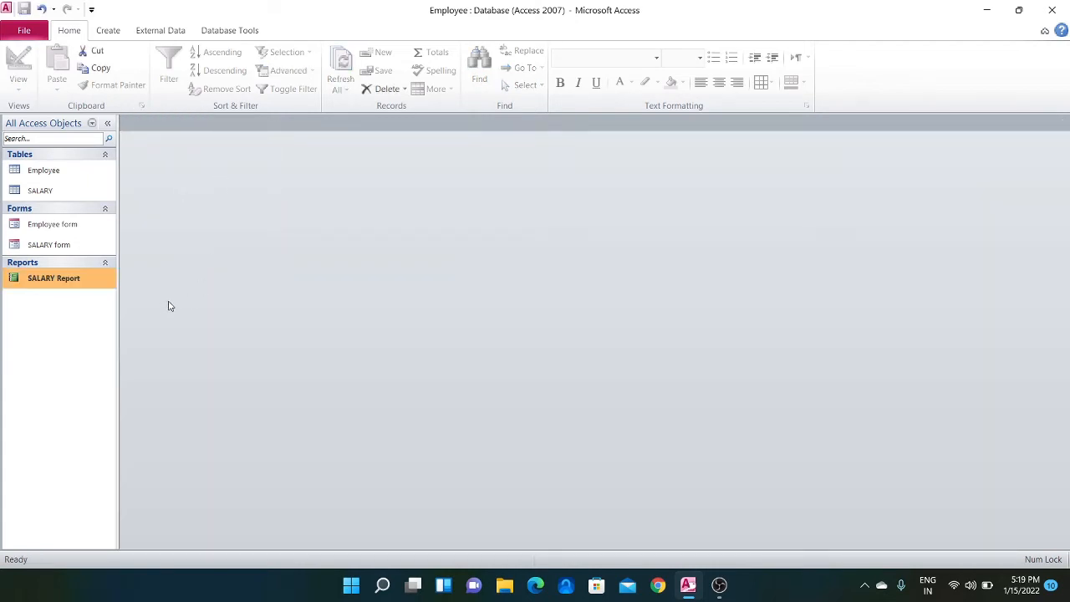
Create a new query in Design View and add the SALARY table as its source
{"action": "left_click", "coordinate": [109, 31]}
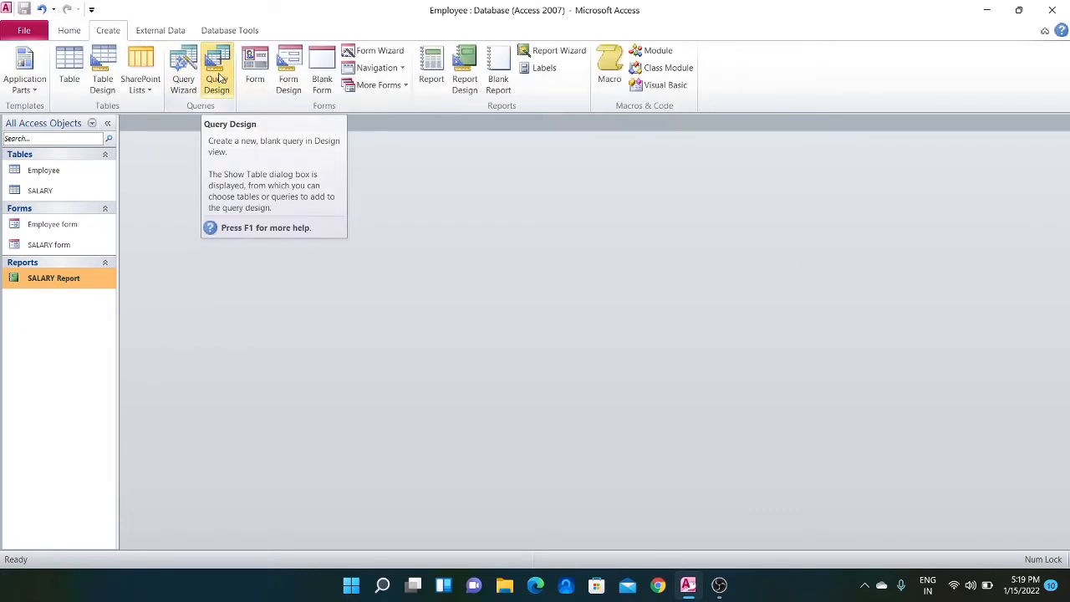
{"action": "left_click", "coordinate": [217, 79]}
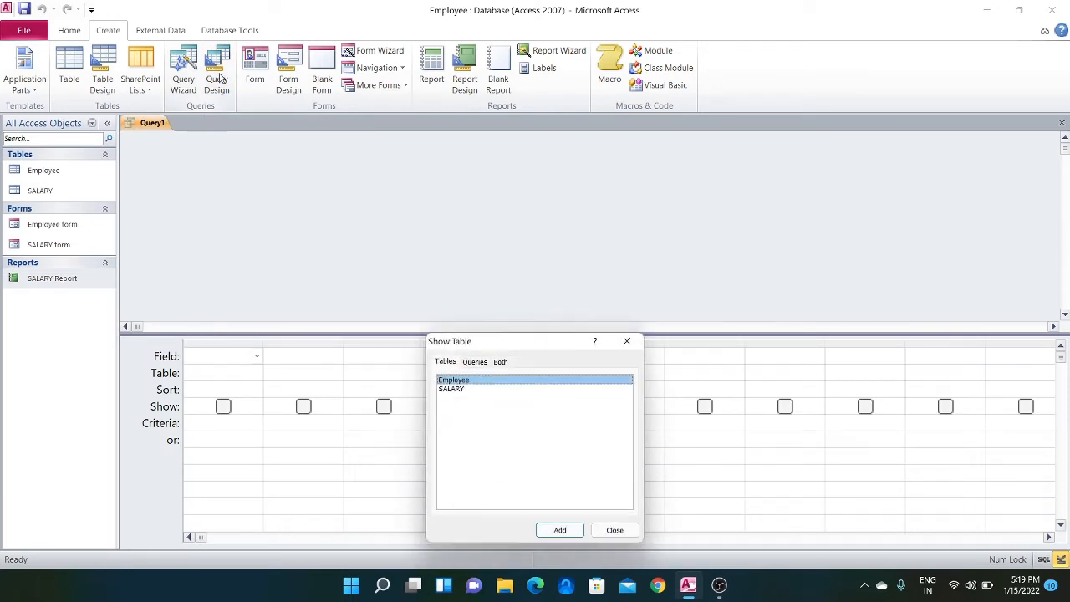
{"action": "left_click", "coordinate": [450, 390]}
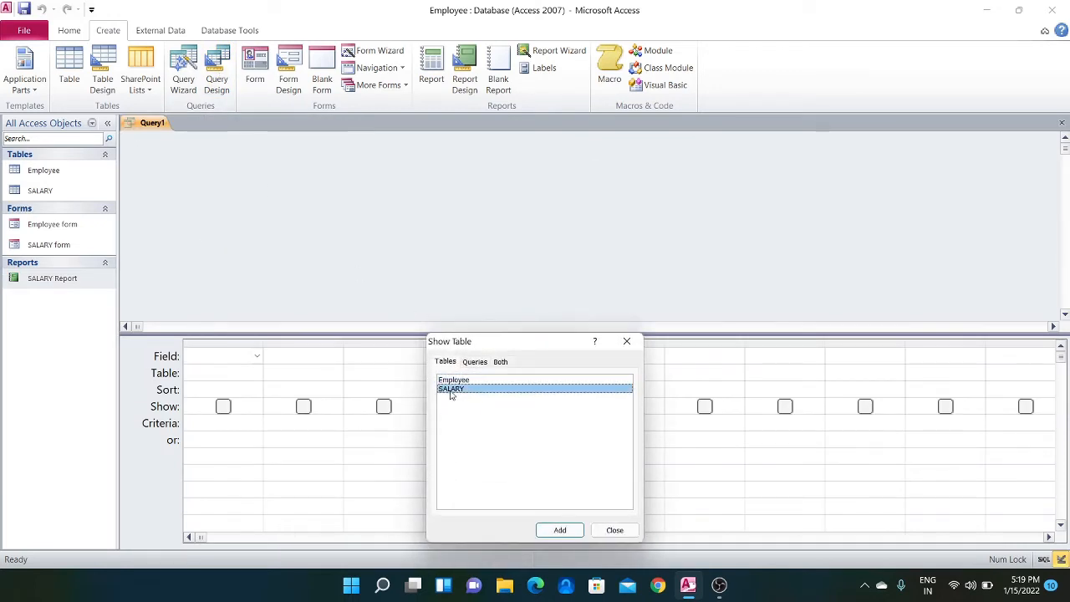
{"action": "left_click", "coordinate": [560, 530]}
{"action": "left_click", "coordinate": [623, 532]}
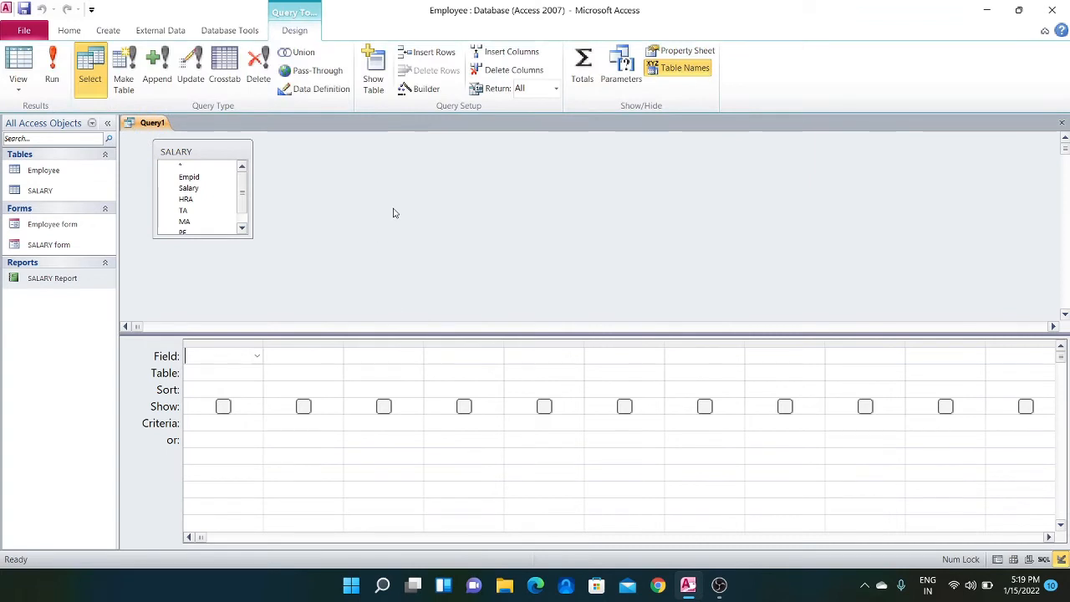
Add the Empid, Salary and HRA fields of the SALARY table to the first three query columns
{"action": "double_click", "coordinate": [203, 178]}
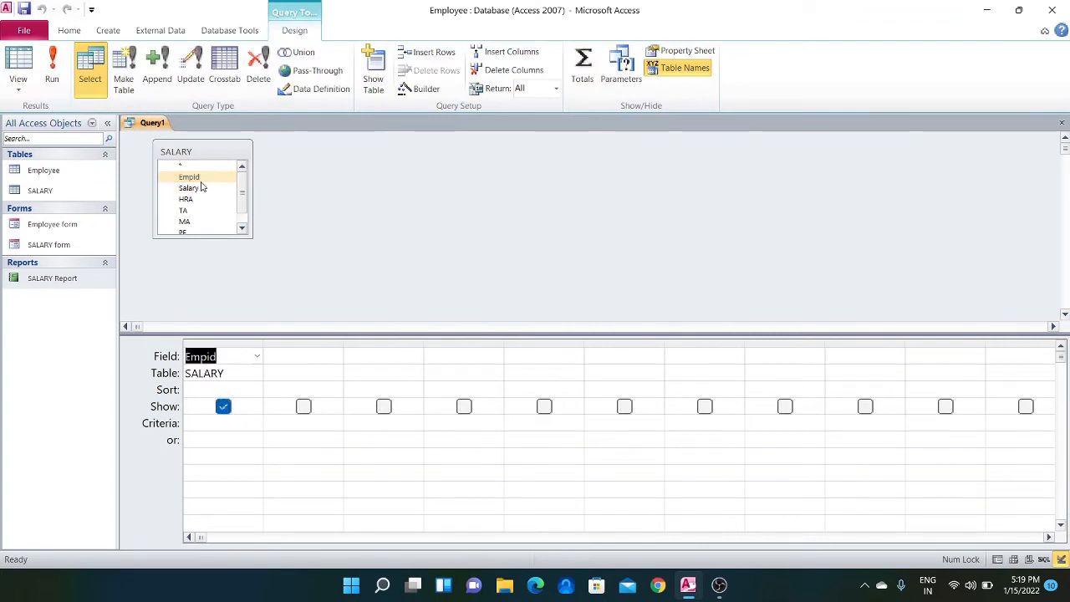
{"action": "double_click", "coordinate": [200, 188]}
{"action": "double_click", "coordinate": [199, 190]}
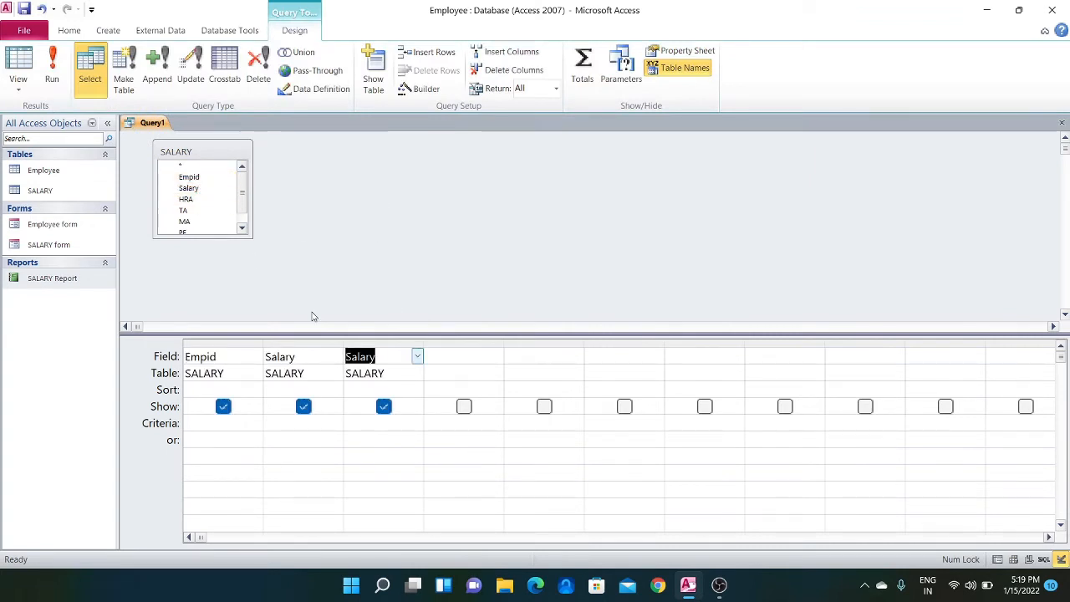
{"action": "left_click", "coordinate": [417, 356]}
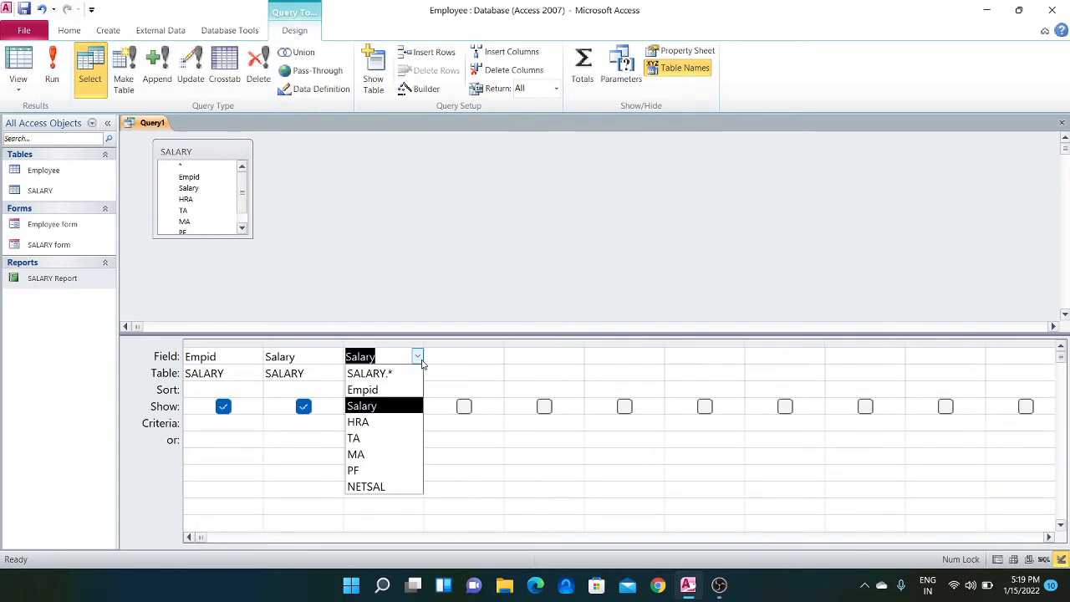
{"action": "left_click", "coordinate": [382, 422]}
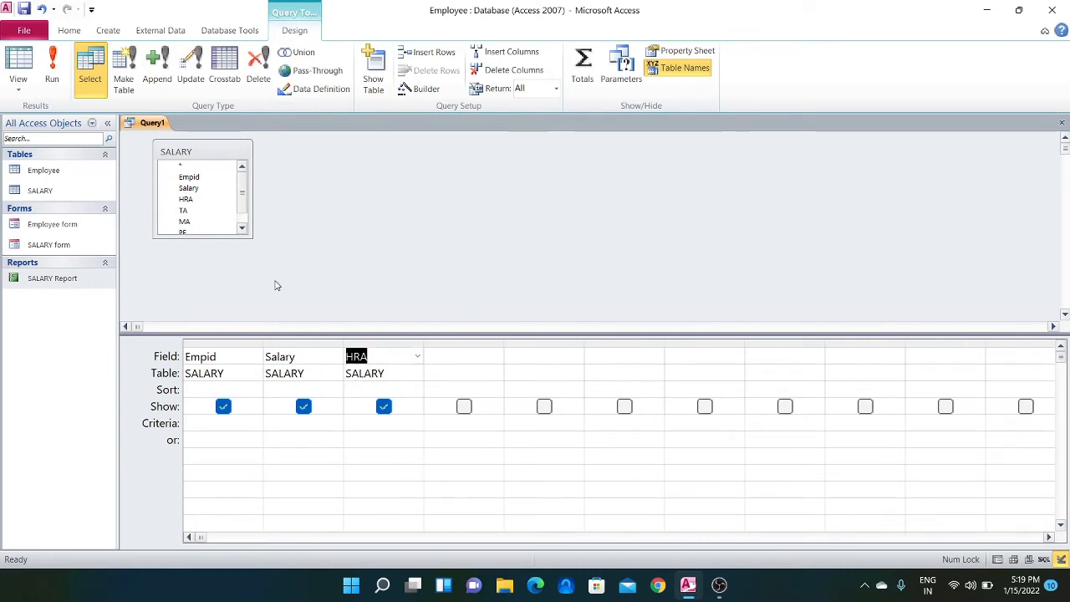
Add the TA, MA, PF and NETSAL fields of the SALARY table to the query grid
{"action": "double_click", "coordinate": [198, 211]}
{"action": "double_click", "coordinate": [194, 223]}
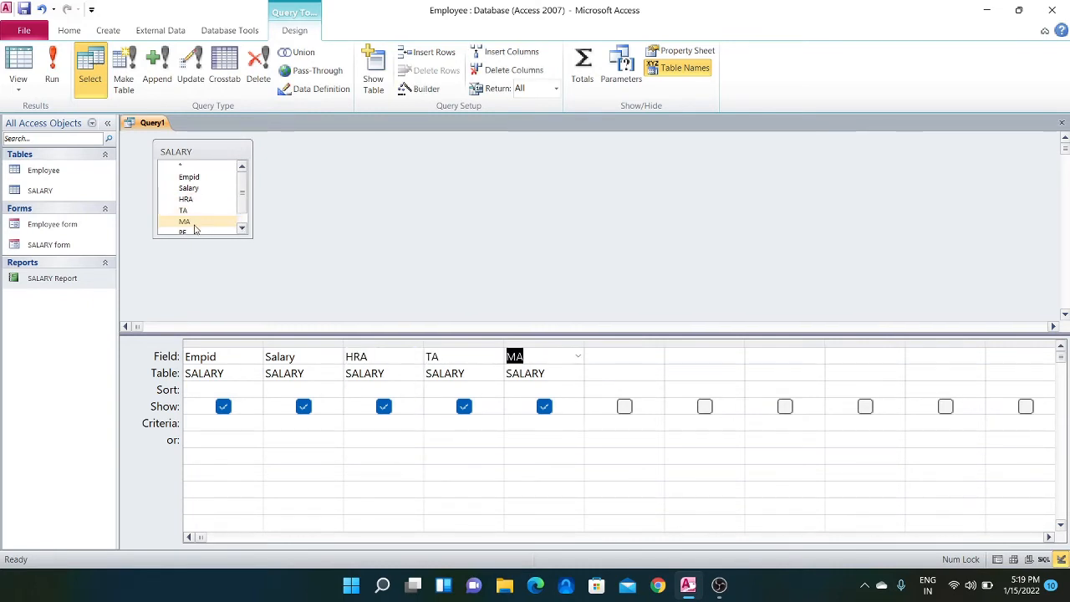
{"action": "left_click", "coordinate": [242, 227]}
{"action": "left_click", "coordinate": [211, 222]}
{"action": "double_click", "coordinate": [210, 223]}
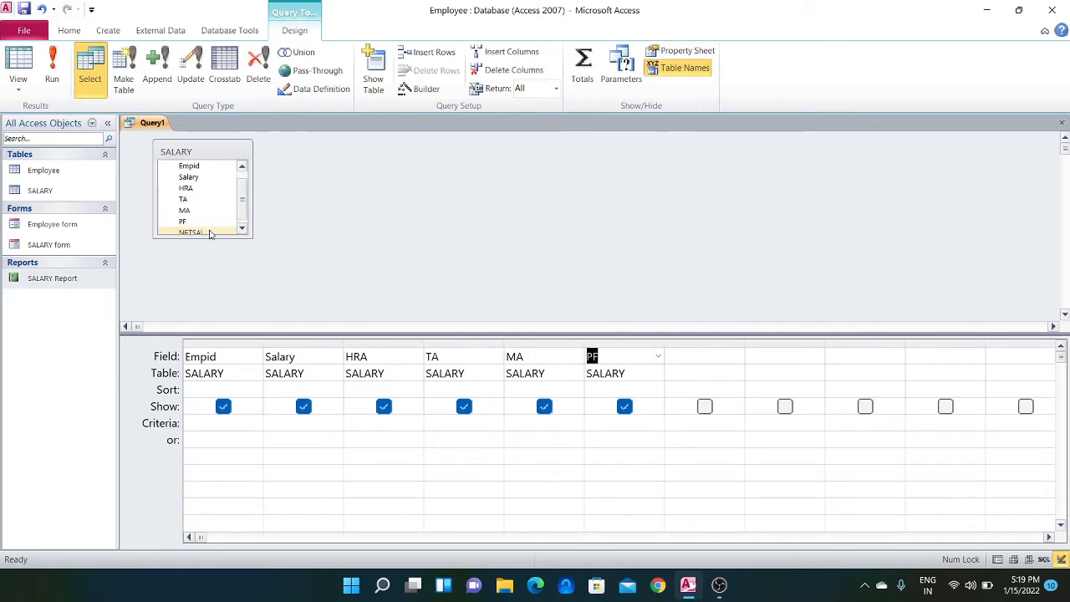
{"action": "left_click", "coordinate": [209, 231]}
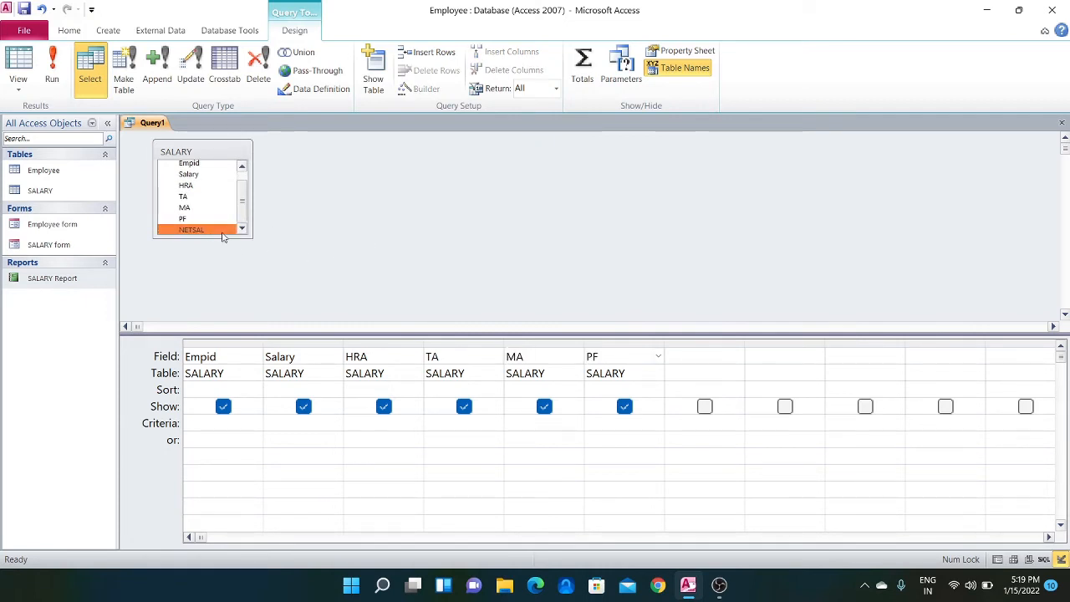
{"action": "double_click", "coordinate": [213, 229]}
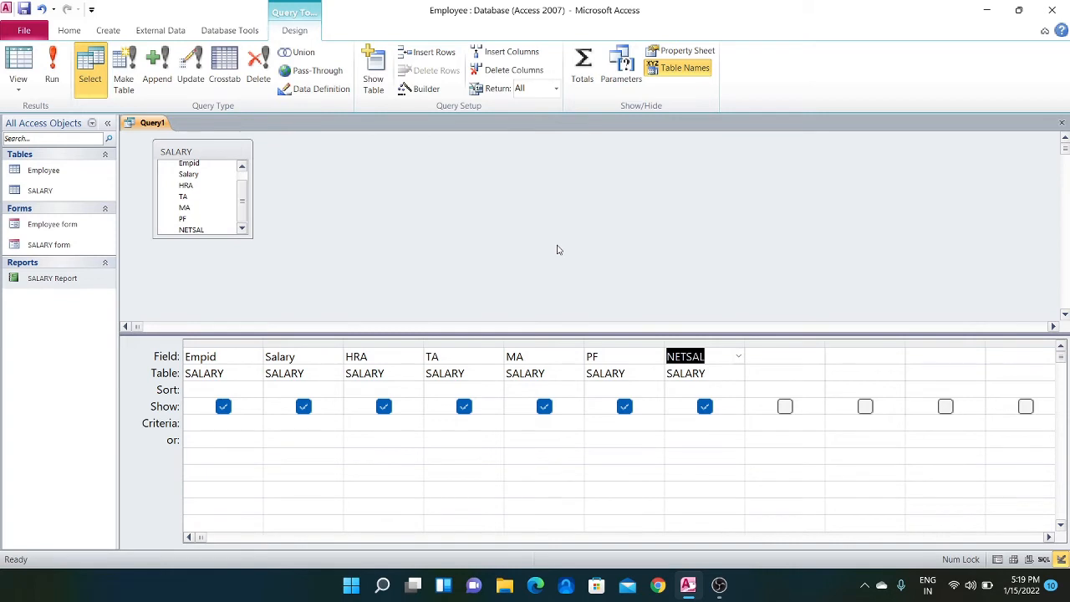
Run the query to list the salary records and switch it to SQL View
{"action": "left_click", "coordinate": [52, 71]}
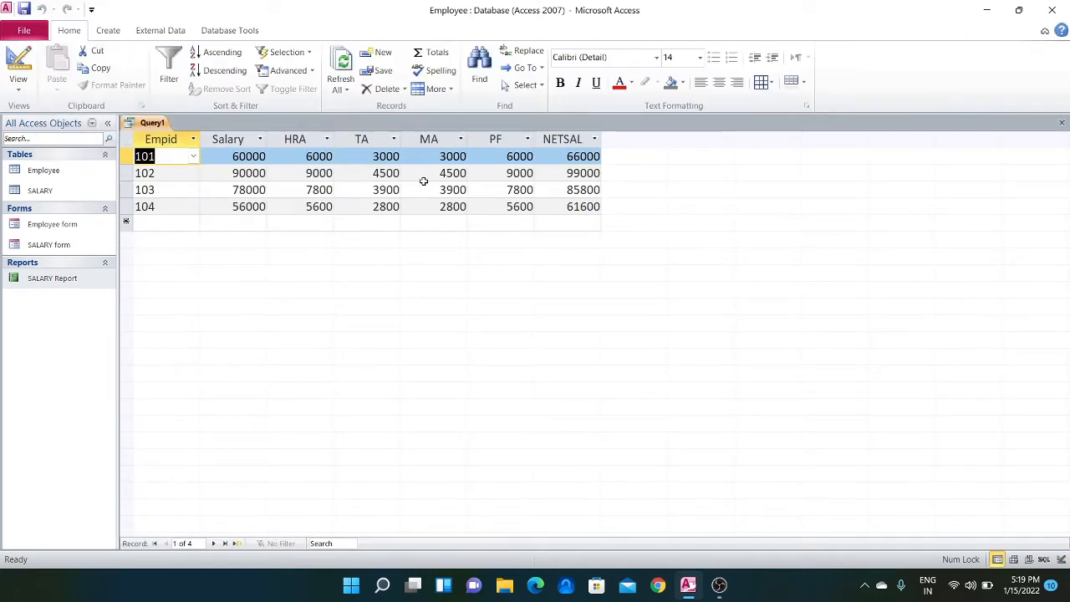
{"action": "left_click", "coordinate": [18, 90]}
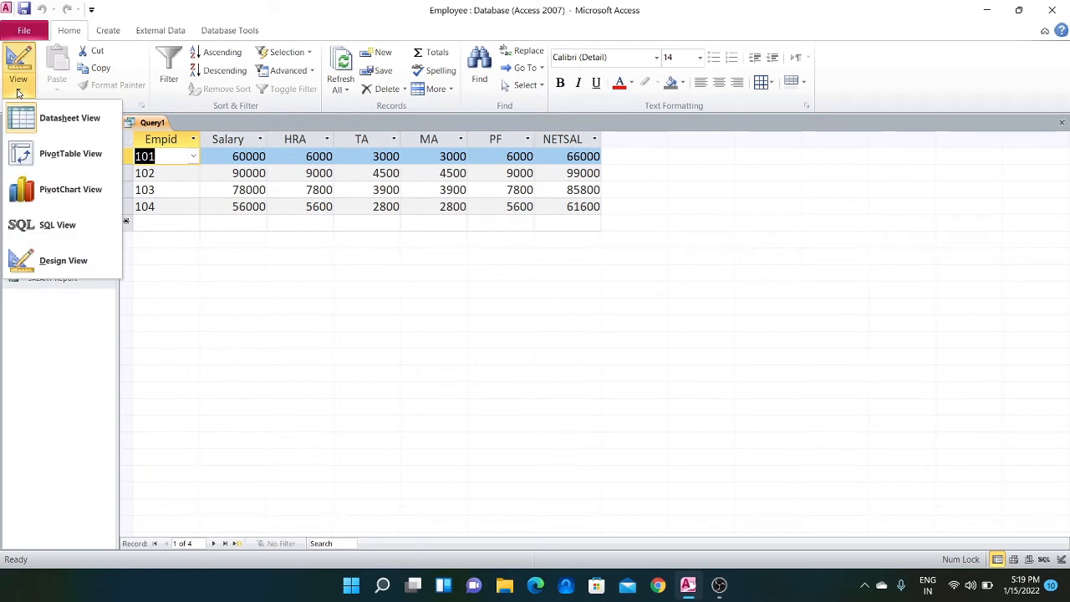
{"action": "left_click", "coordinate": [49, 224]}
Open the Employee form and look at it in Layout View and Design View
{"action": "double_click", "coordinate": [46, 224]}
{"action": "right_click", "coordinate": [12, 83]}
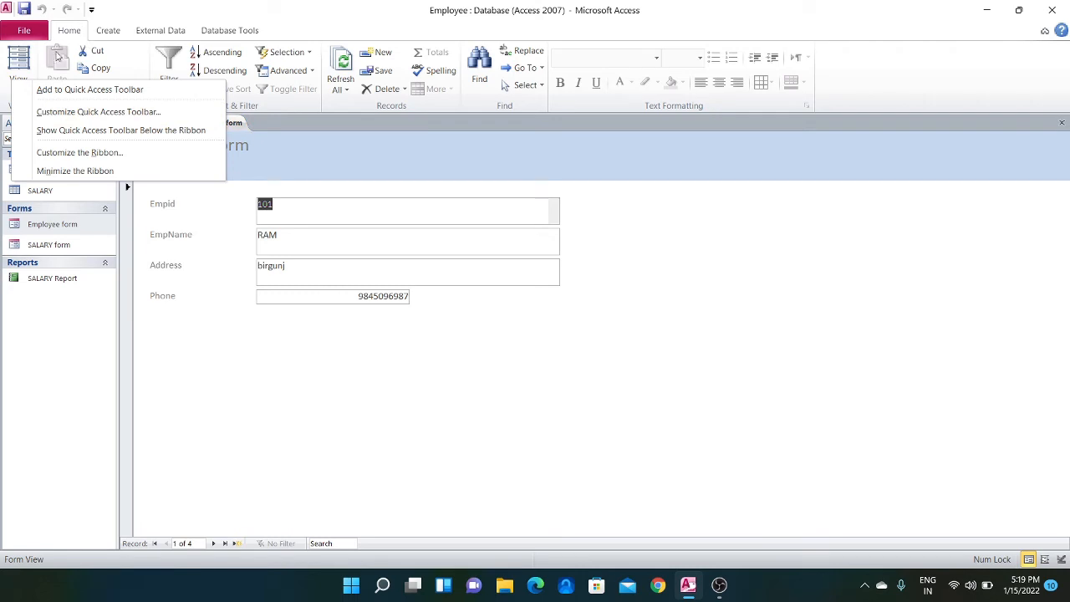
{"action": "left_click", "coordinate": [21, 65]}
{"action": "left_click", "coordinate": [17, 89]}
{"action": "left_click", "coordinate": [49, 150]}
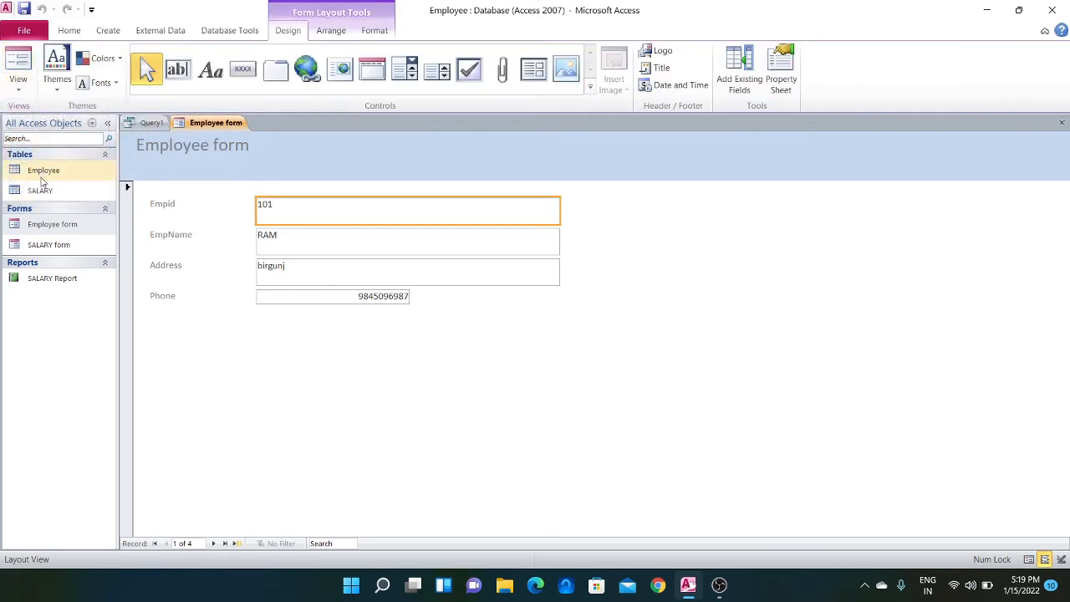
{"action": "left_click", "coordinate": [17, 89]}
{"action": "left_click", "coordinate": [59, 194]}
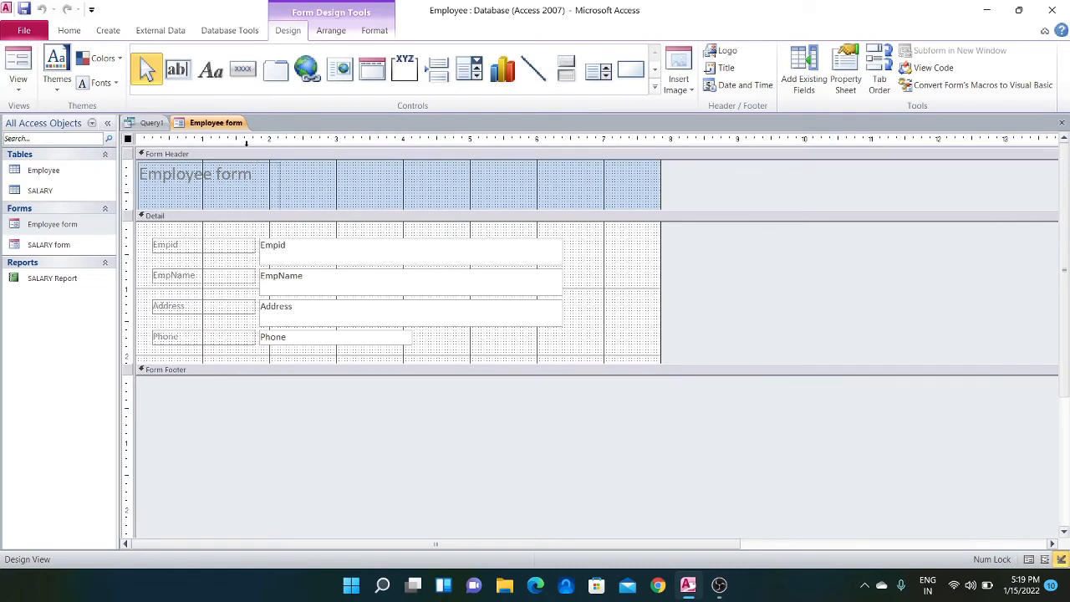
Return to the query to view its SQL statement, and switch it back to Design View
{"action": "left_click", "coordinate": [166, 123]}
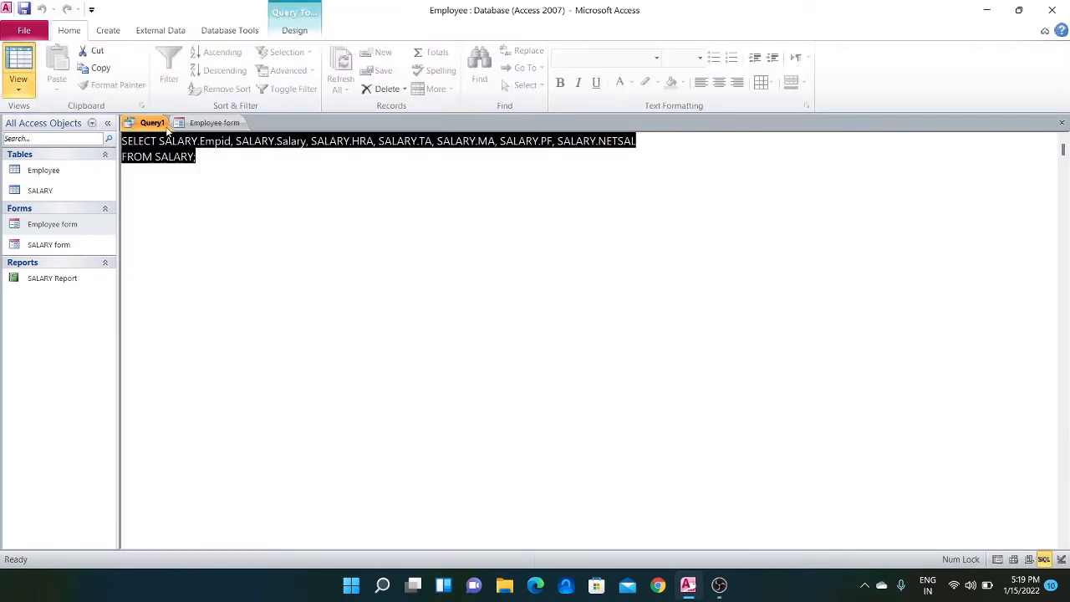
{"action": "left_click", "coordinate": [21, 91]}
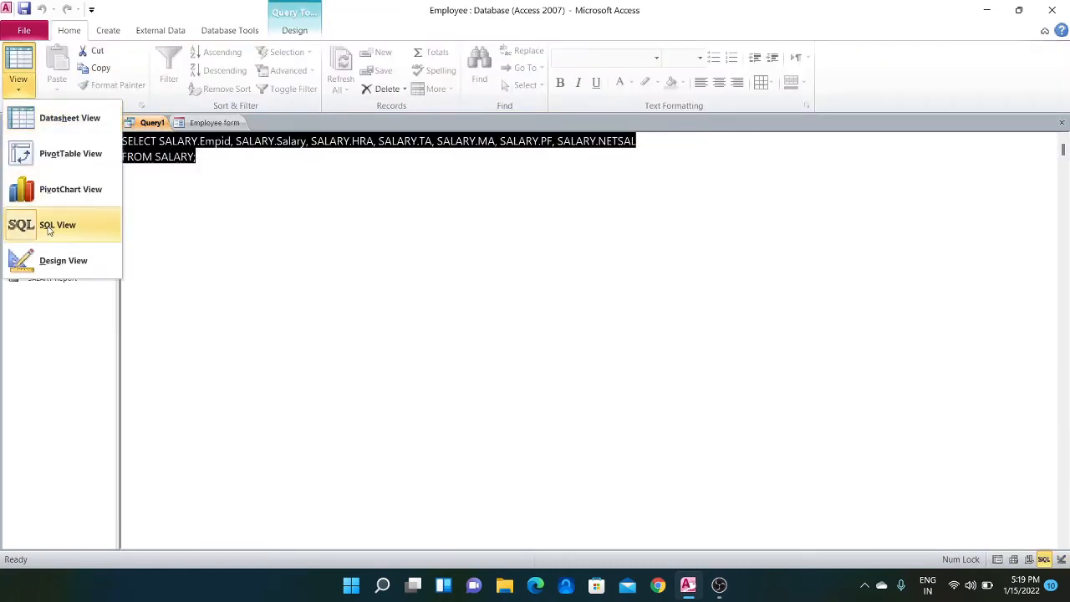
{"action": "left_click", "coordinate": [50, 260]}
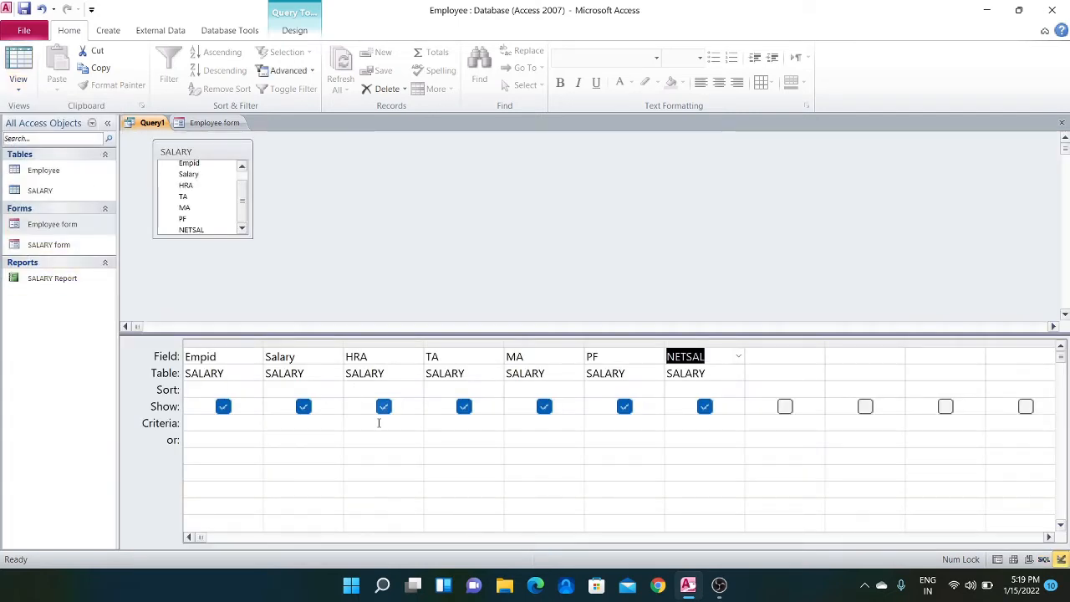
{"action": "left_click", "coordinate": [311, 424]}
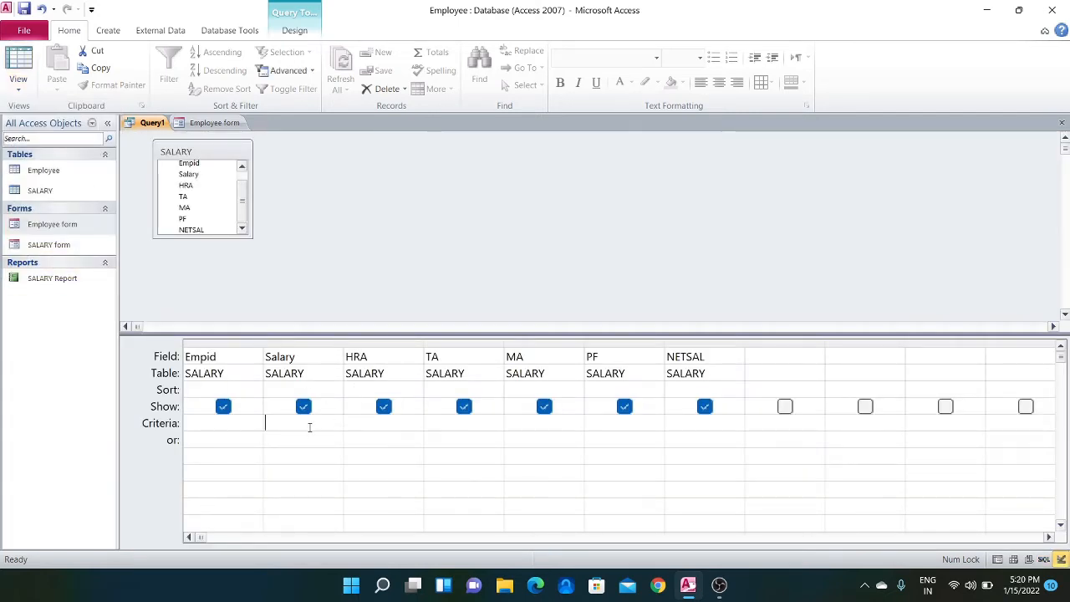
Define a query parameter named empid with the data type Text
{"action": "left_click", "coordinate": [288, 31]}
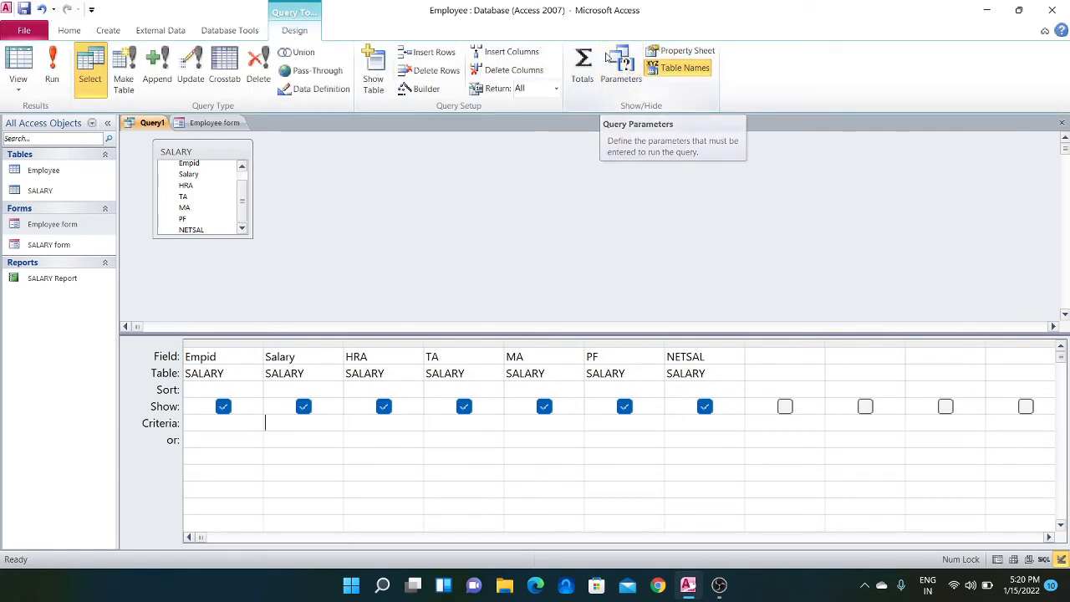
{"action": "left_click", "coordinate": [622, 71]}
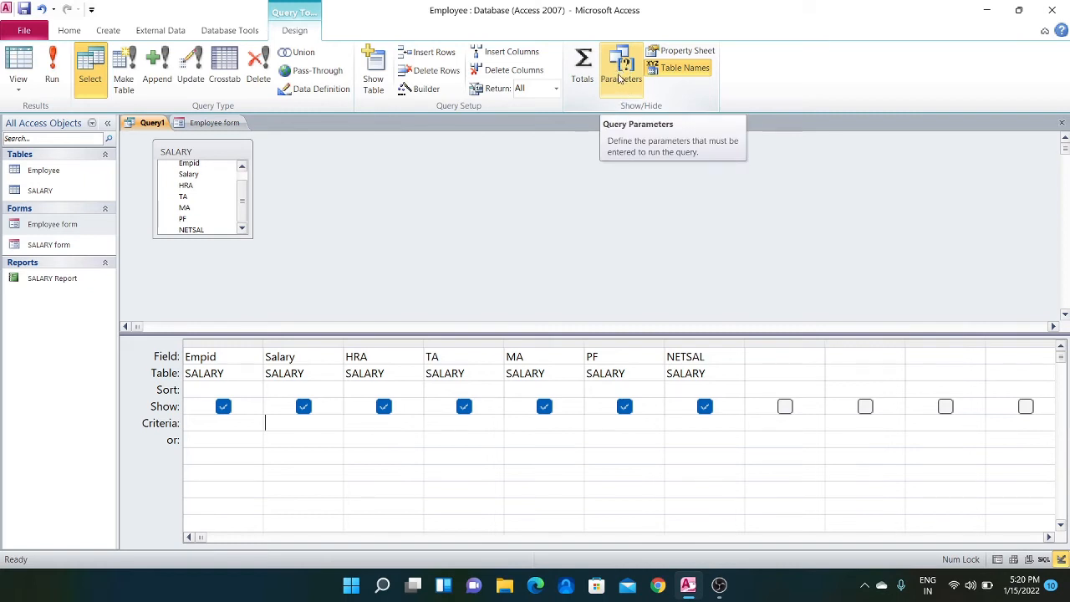
{"action": "left_click", "coordinate": [619, 78]}
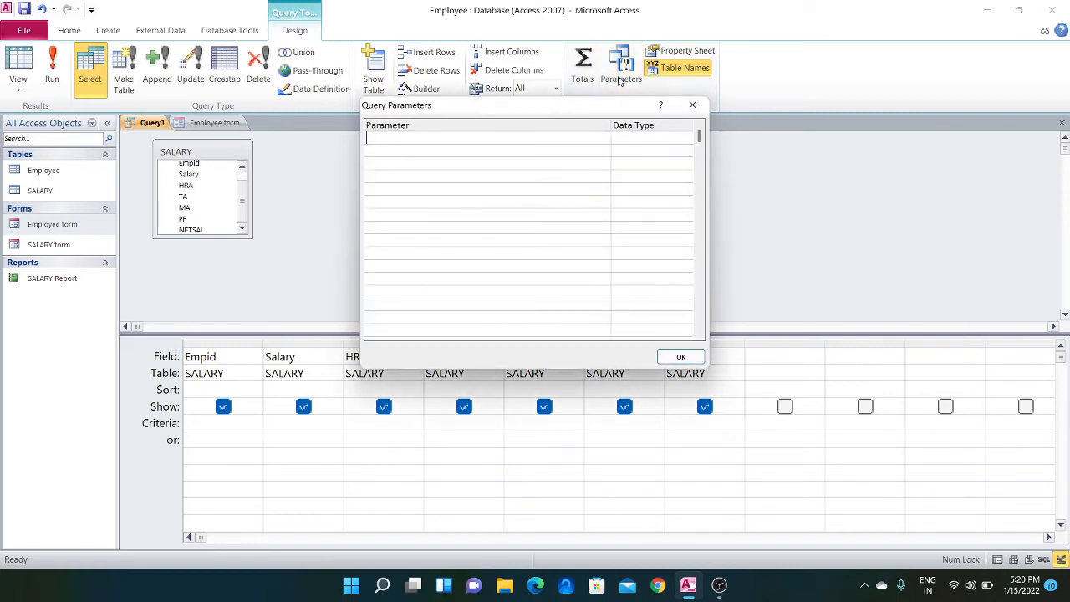
{"action": "left_click_drag", "start_coordinate": [553, 109], "coordinate": [599, 118]}
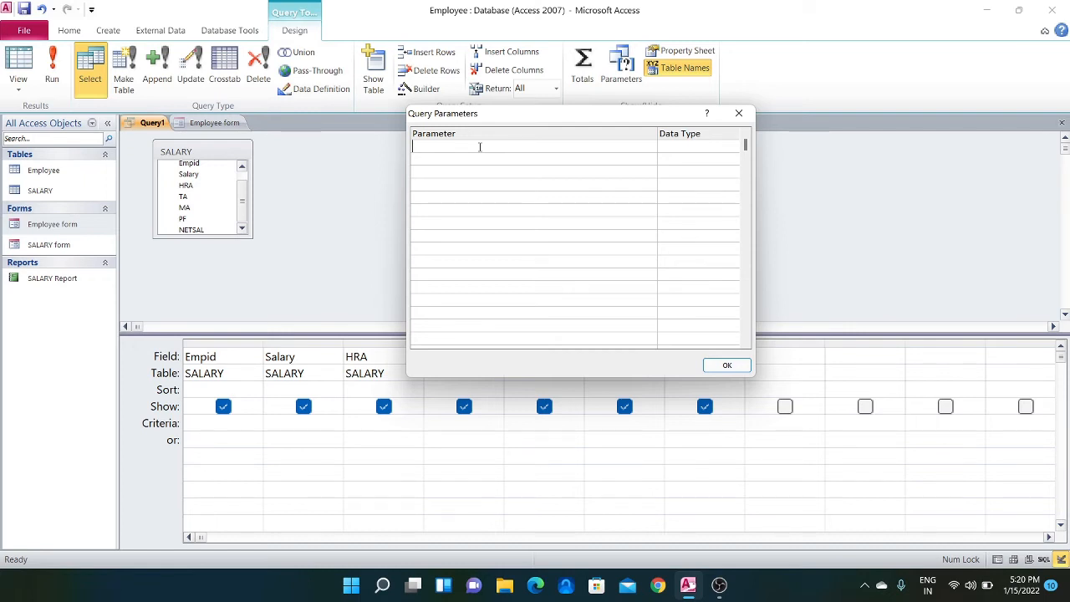
{"action": "type", "text": "empid"}
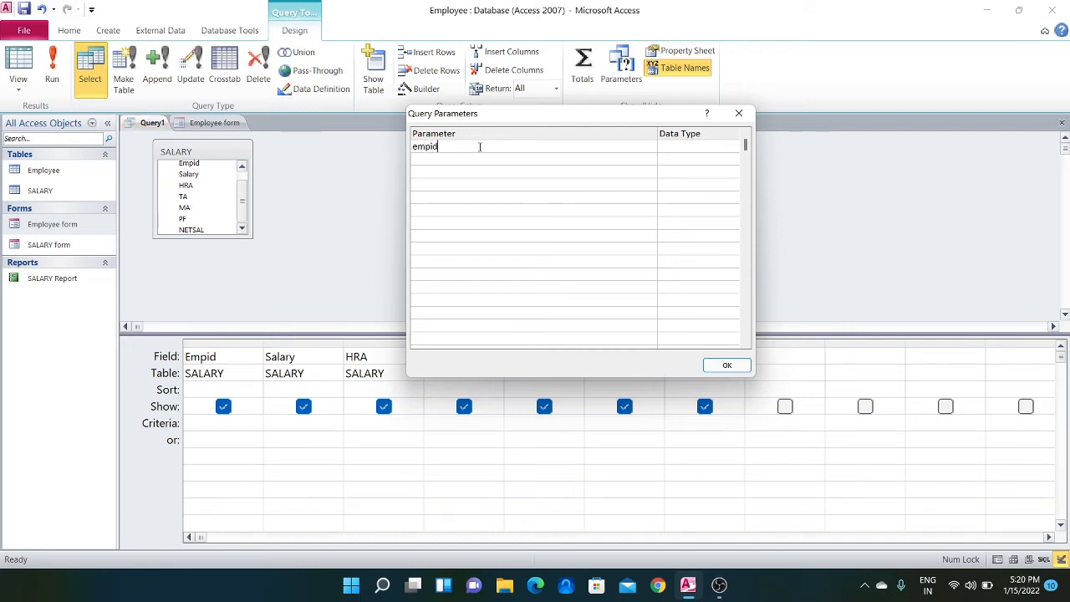
{"action": "left_click", "coordinate": [667, 146]}
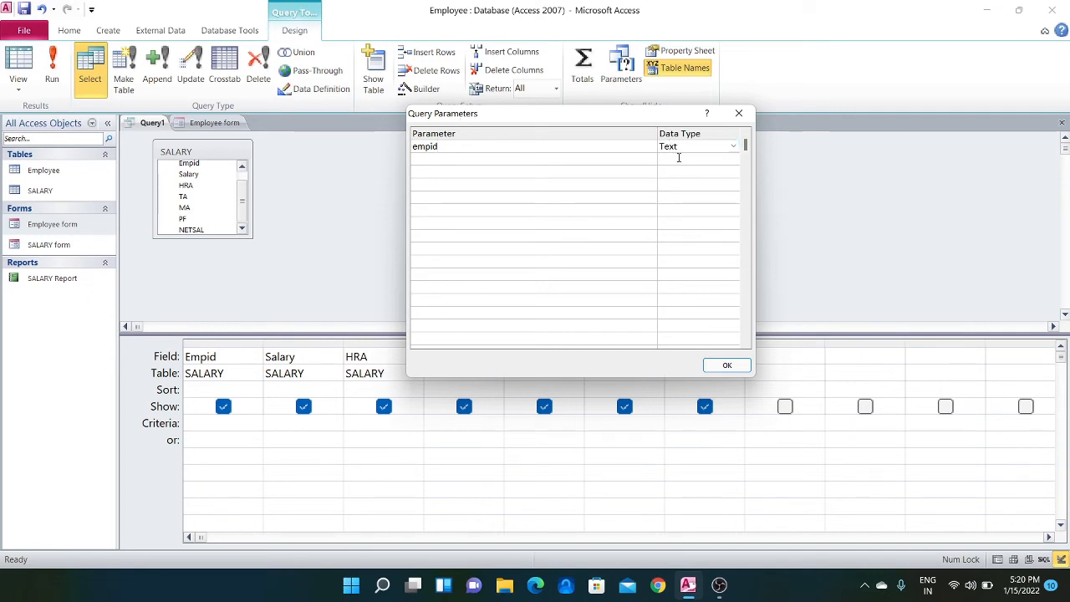
{"action": "left_click", "coordinate": [724, 364]}
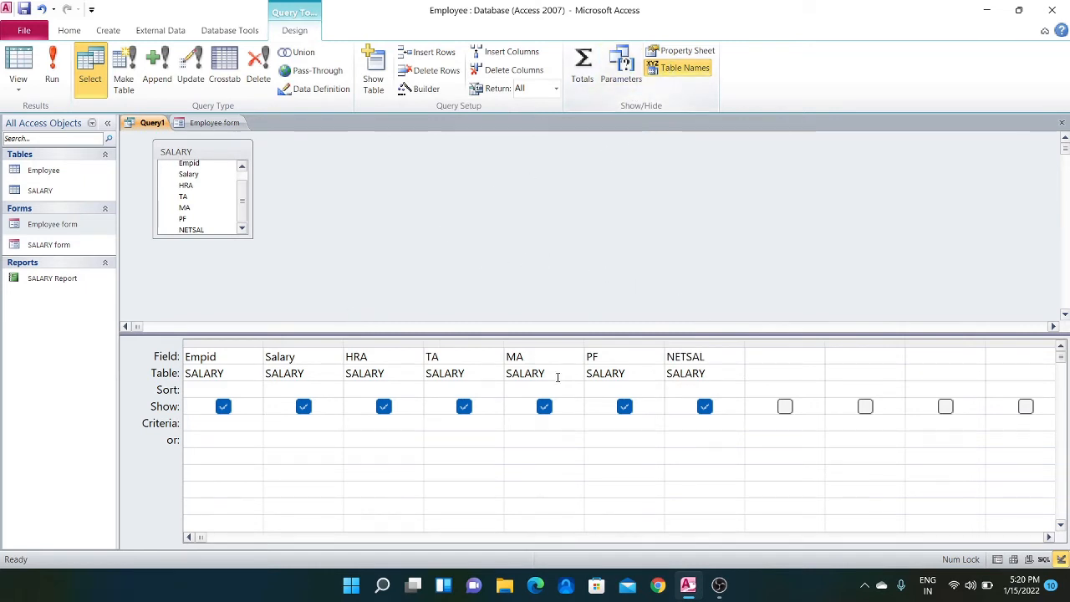
Set the criteria of the query's Empid column to =[empid]
{"action": "left_click", "coordinate": [205, 424]}
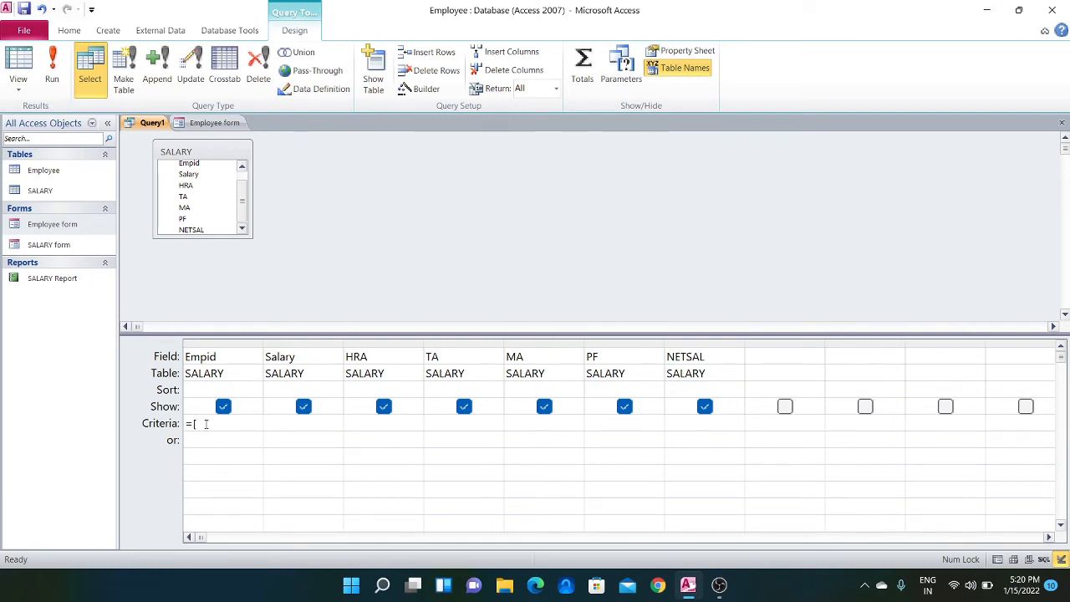
{"action": "type", "text": "=[empi"}
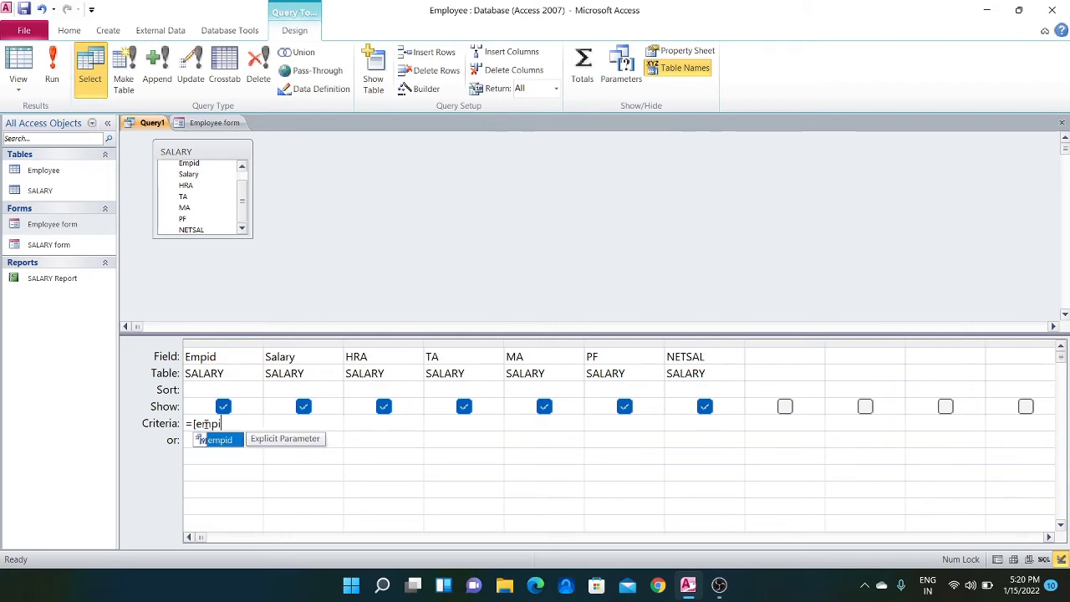
{"action": "type", "text": "d]"}
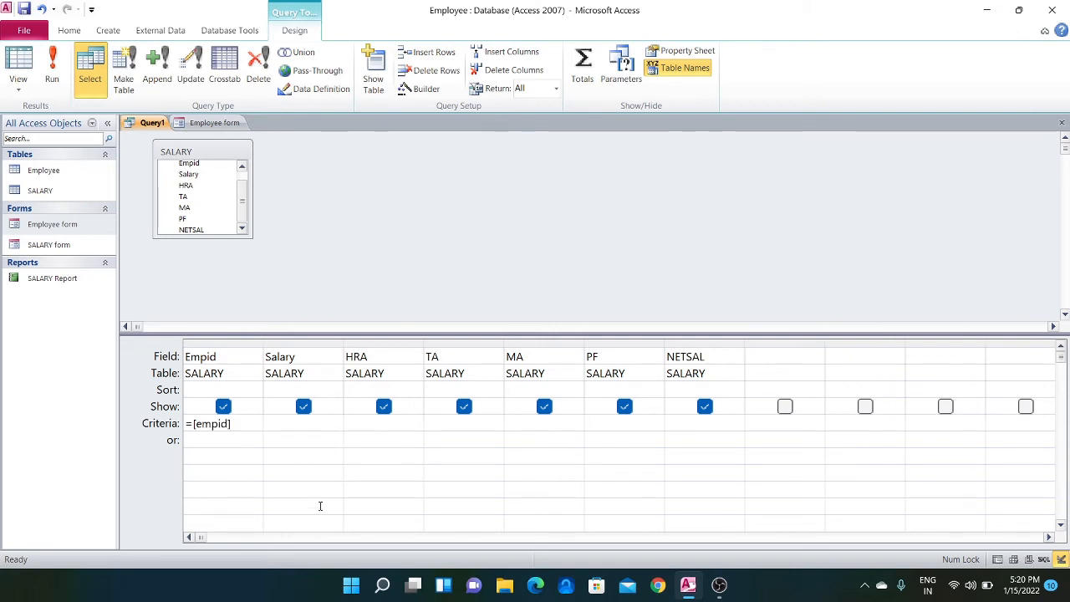
{"action": "left_click", "coordinate": [319, 496]}
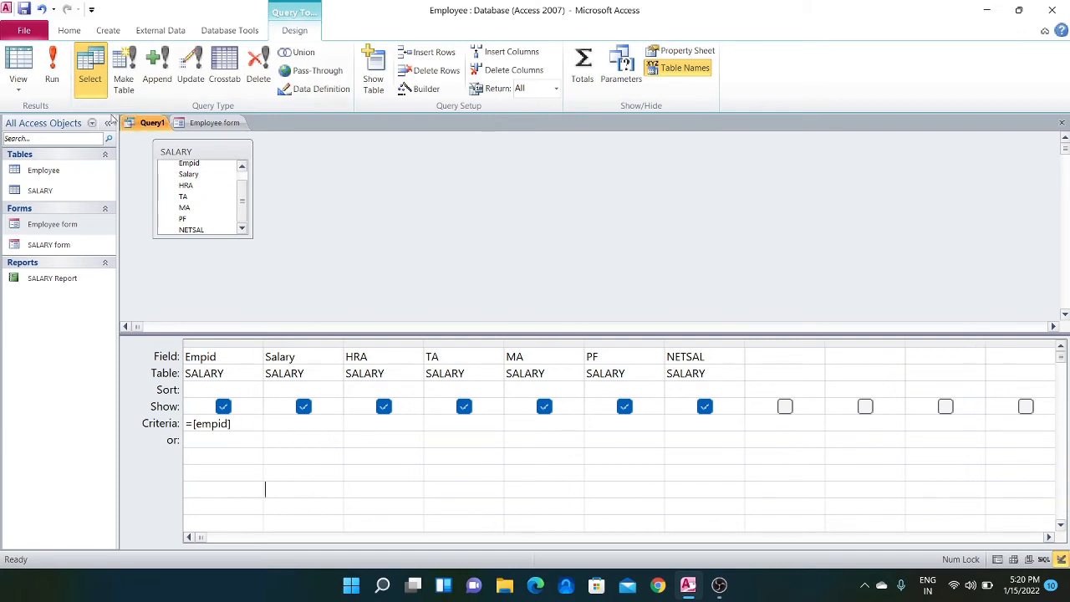
Run the query with 102 as the empid parameter value and return to Design View
{"action": "left_click", "coordinate": [51, 70]}
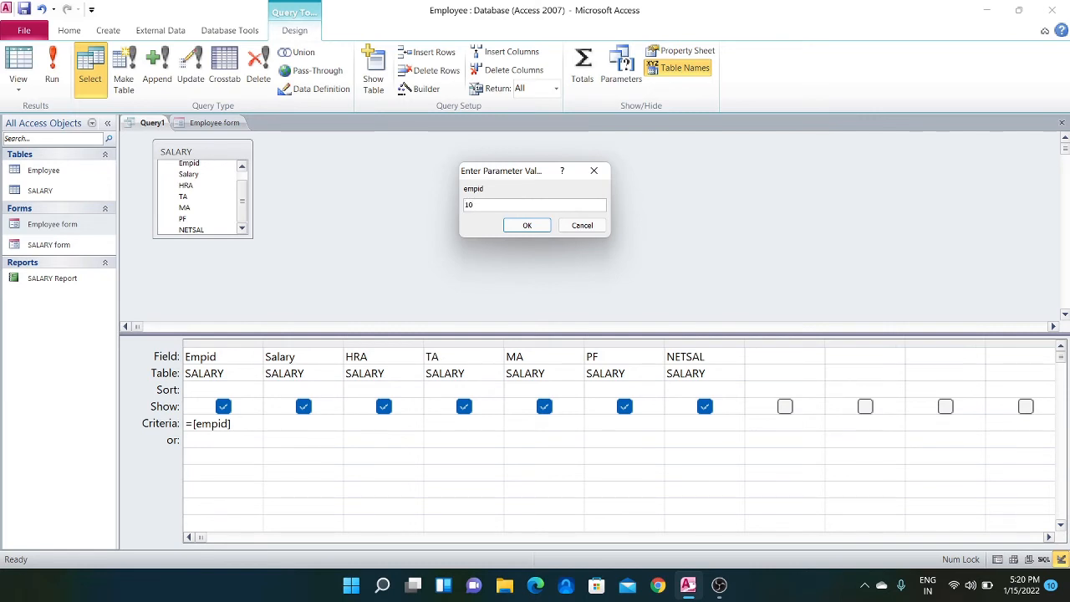
{"action": "left_click", "coordinate": [526, 225]}
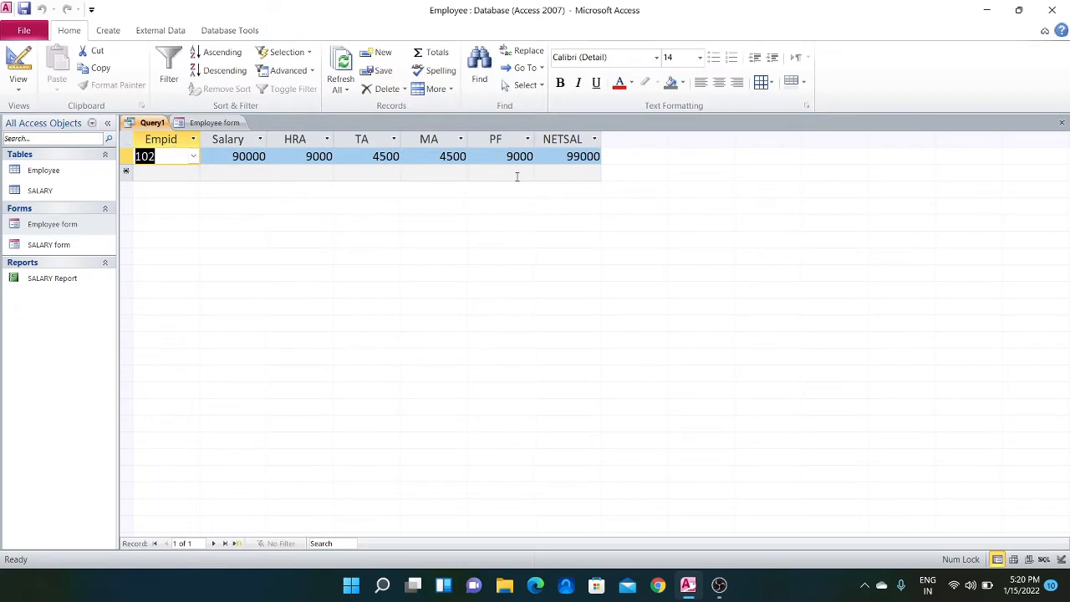
{"action": "left_click", "coordinate": [18, 67]}
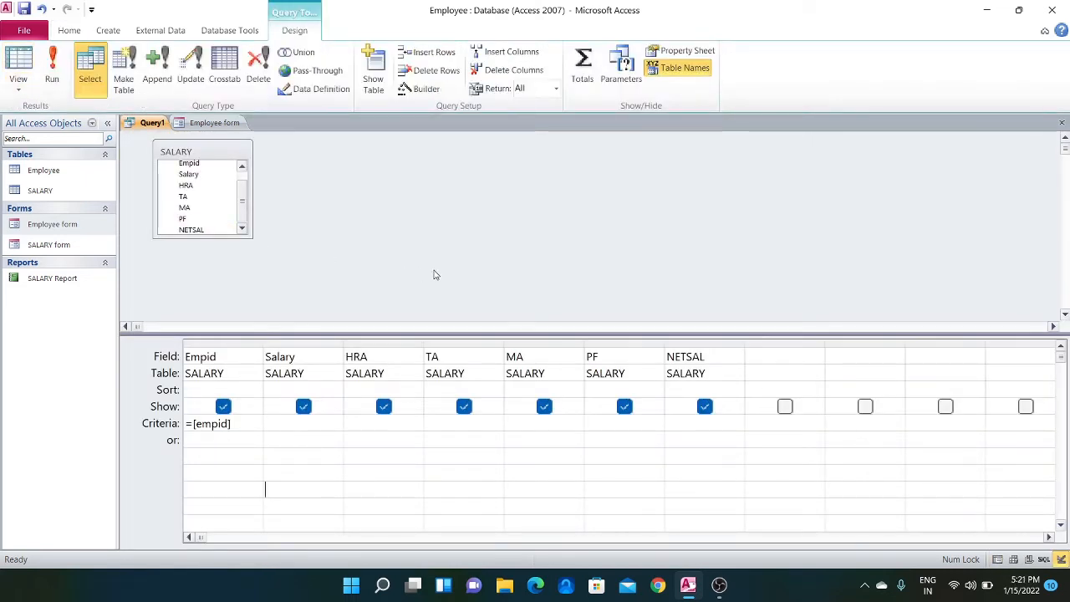
Save the query under the name Report2
{"action": "right_click", "coordinate": [145, 123]}
{"action": "left_click", "coordinate": [178, 131]}
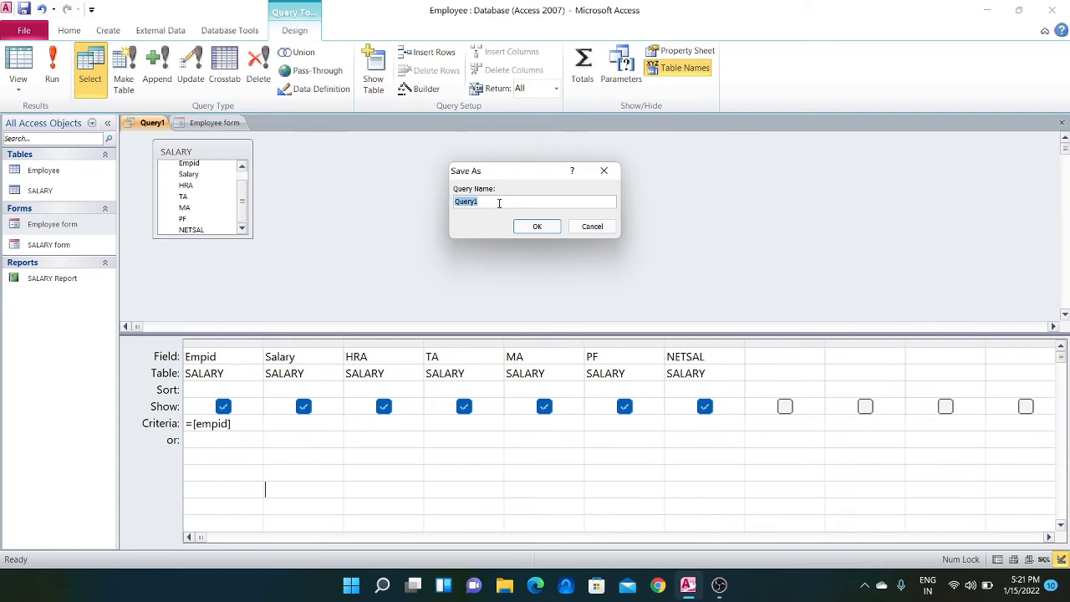
{"action": "type", "text": "Report2"}
{"action": "left_click", "coordinate": [538, 226]}
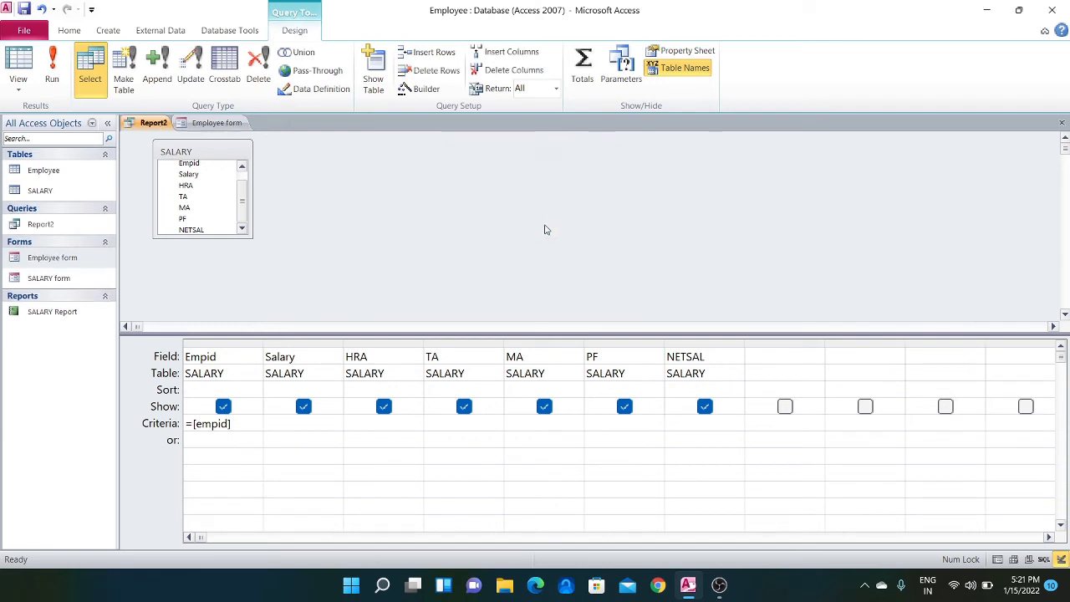
Close the Employee form and the Report2 query
{"action": "right_click", "coordinate": [206, 123]}
{"action": "left_click", "coordinate": [239, 148]}
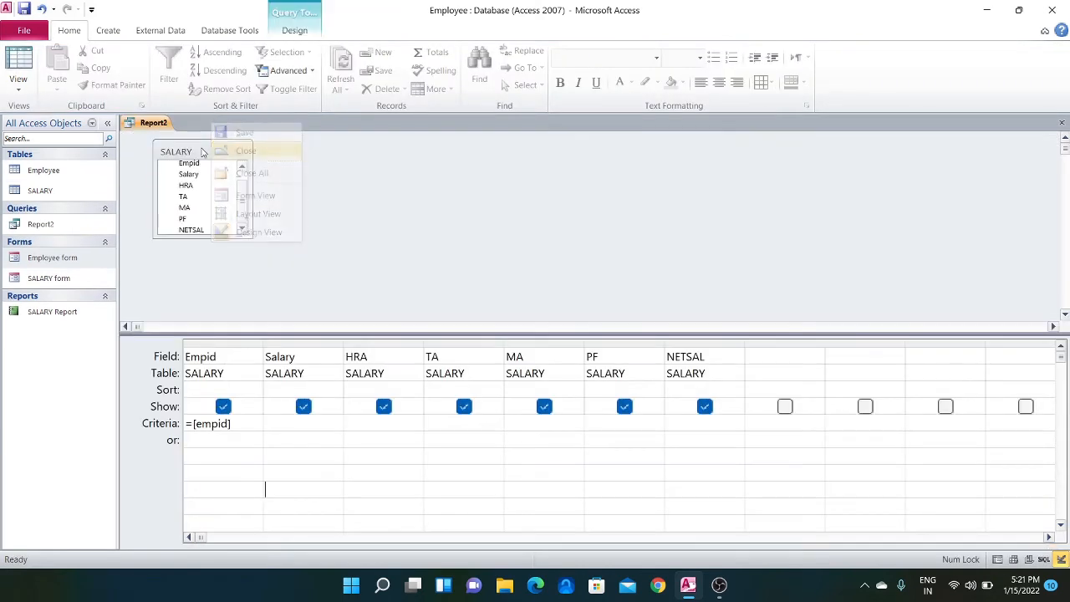
{"action": "right_click", "coordinate": [151, 127]}
{"action": "left_click", "coordinate": [179, 159]}
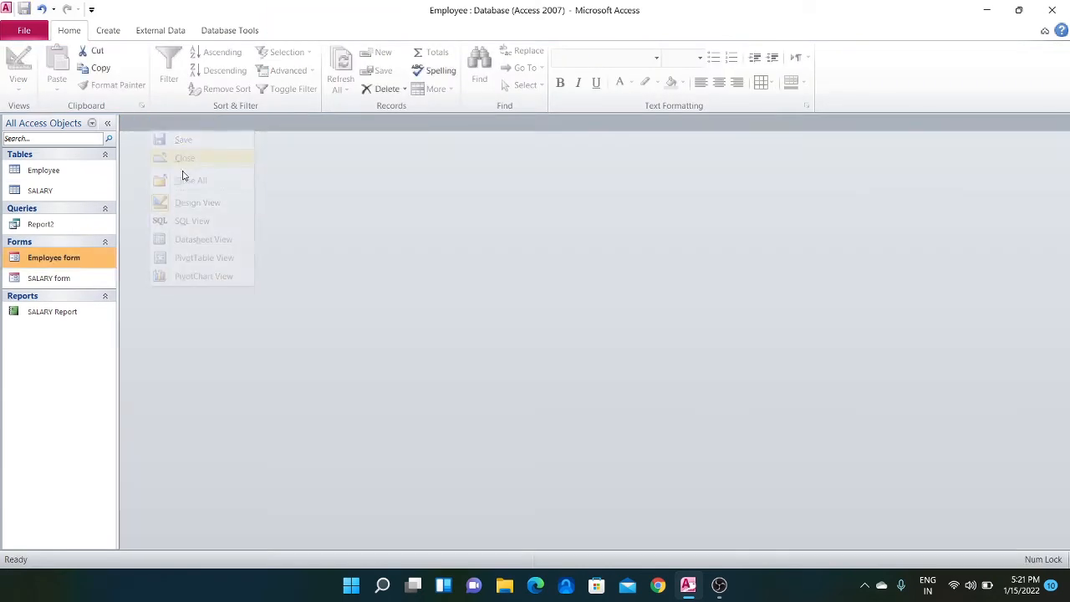
Start a new report with the Report Wizard, based on the Report2 query, and include all its fields
{"action": "left_click", "coordinate": [111, 31]}
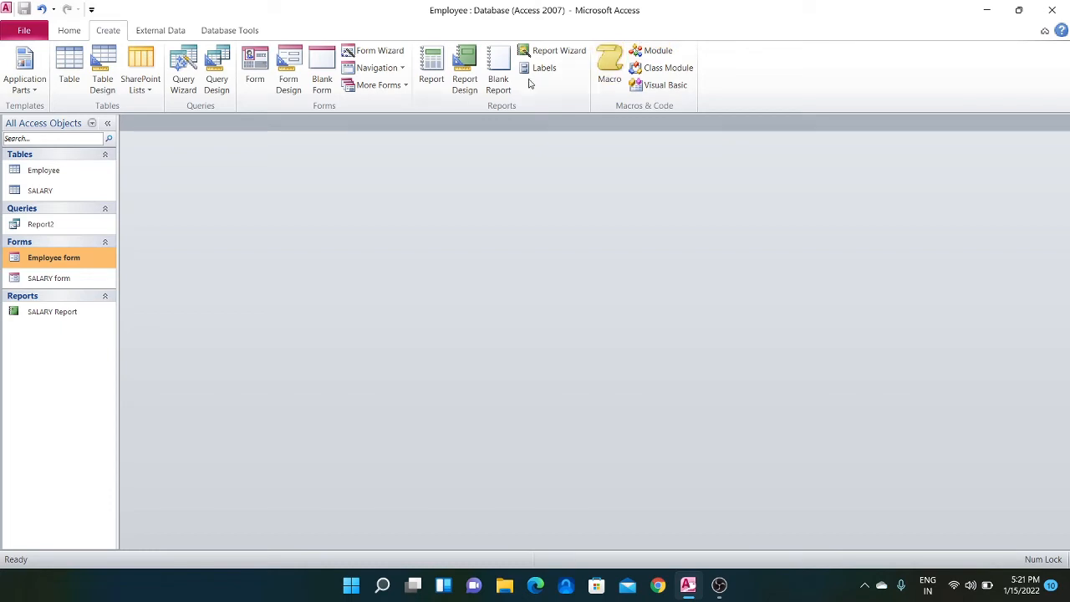
{"action": "left_click", "coordinate": [536, 53]}
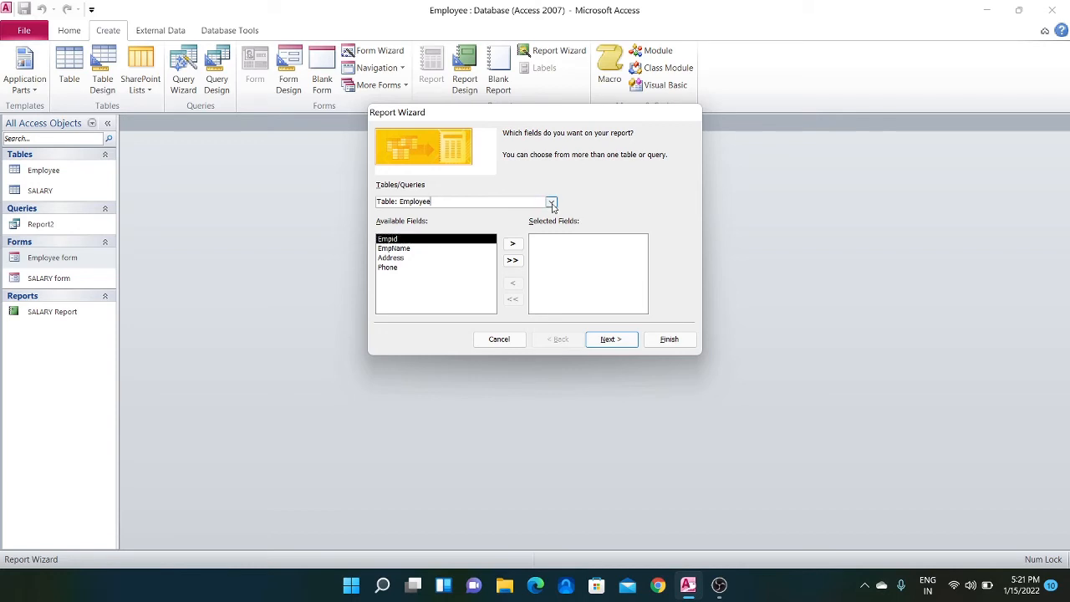
{"action": "left_click", "coordinate": [551, 203]}
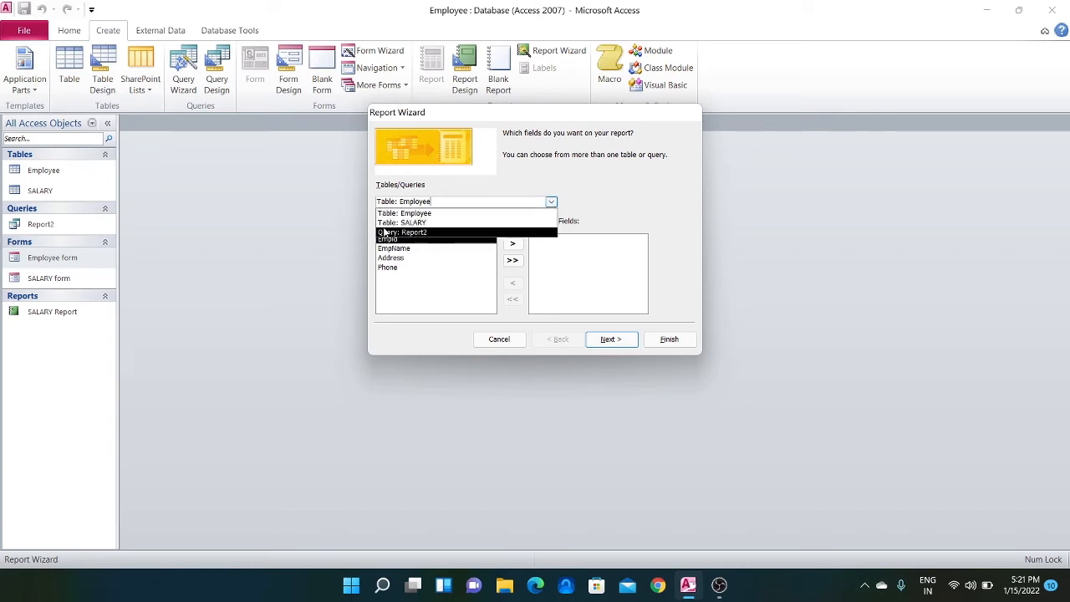
{"action": "left_click", "coordinate": [422, 232]}
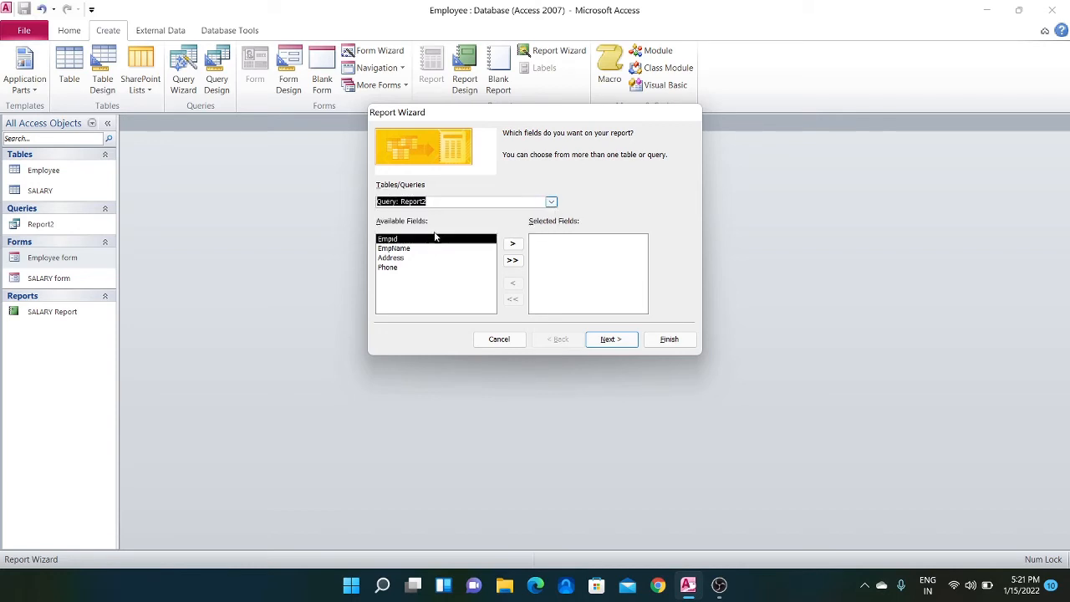
{"action": "left_click", "coordinate": [512, 261]}
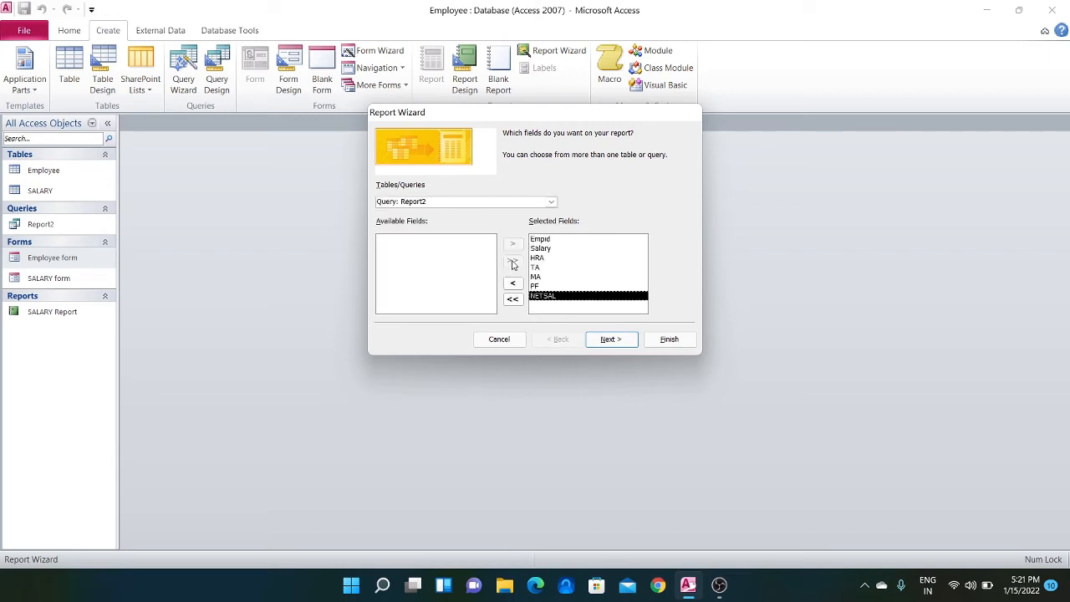
Advance to the wizard's sorting and summary page and enable the Sum of NETSAL in the summary options
{"action": "left_click", "coordinate": [615, 340]}
{"action": "left_click", "coordinate": [620, 349]}
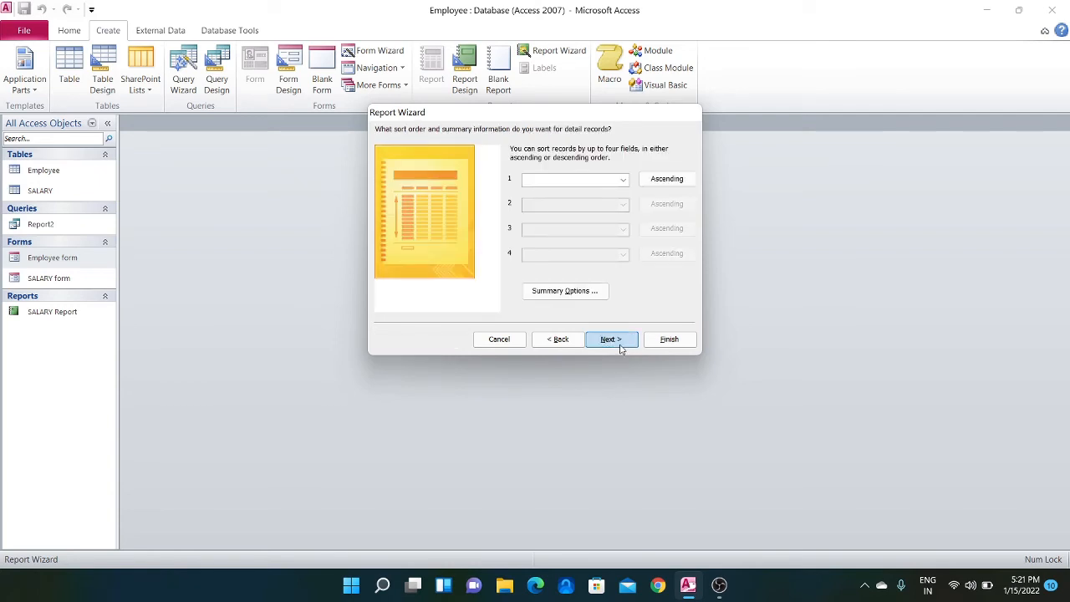
{"action": "left_click", "coordinate": [571, 291]}
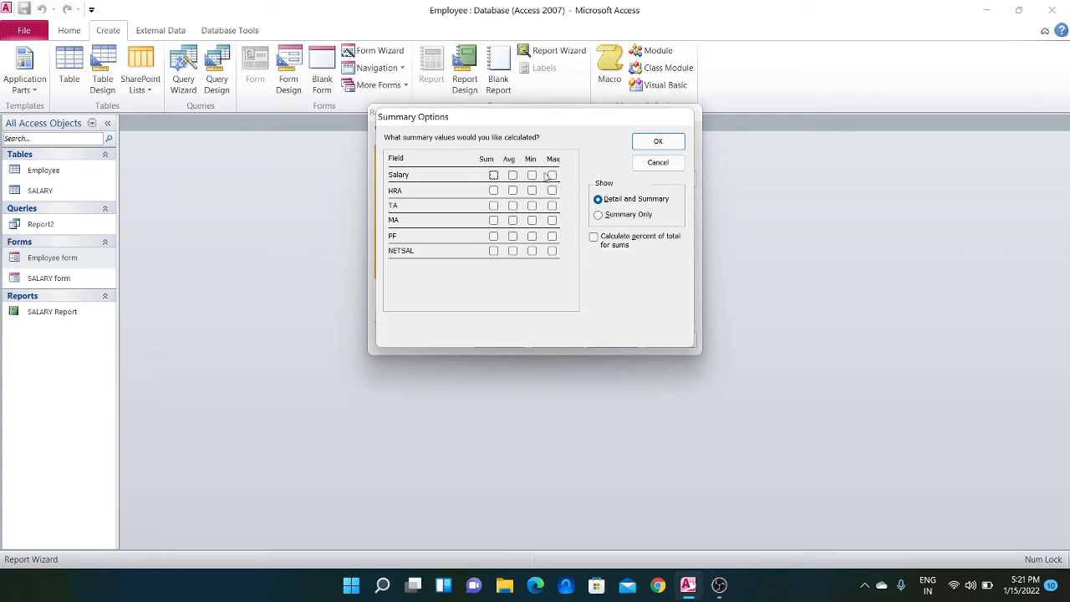
{"action": "left_click", "coordinate": [493, 251]}
{"action": "left_click", "coordinate": [651, 148]}
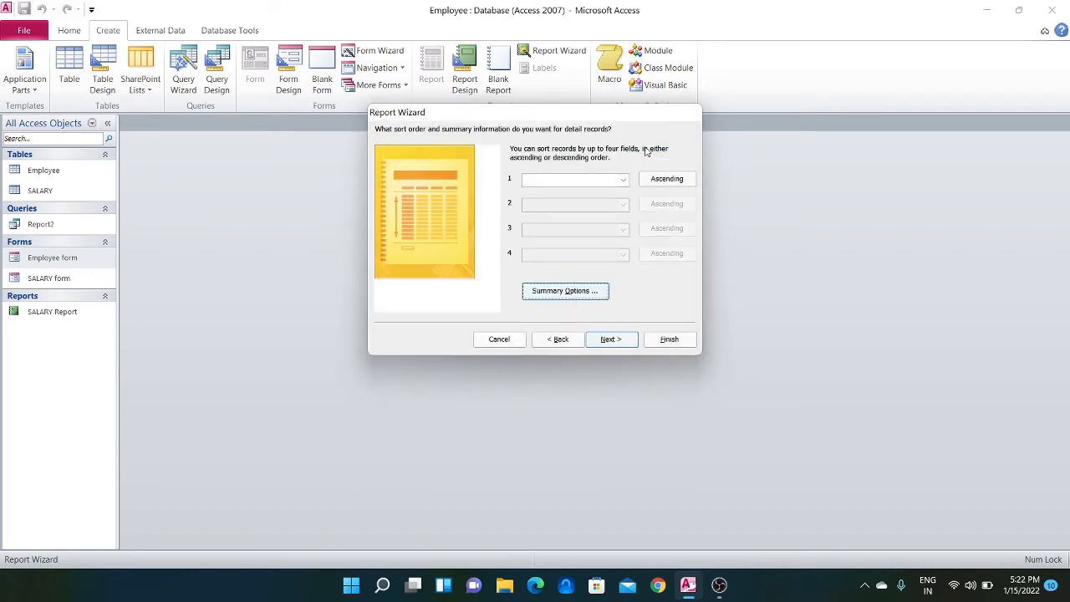
Finish the wizard with the stepped portrait layout and the title Report2, previewing the report for empid 102
{"action": "left_click", "coordinate": [627, 341]}
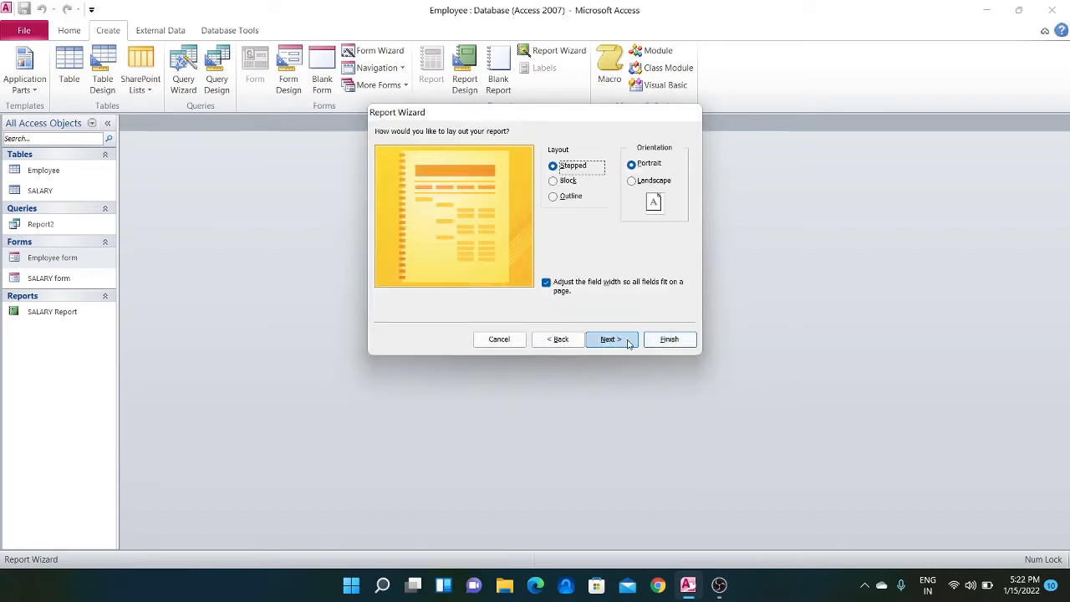
{"action": "left_click", "coordinate": [608, 339]}
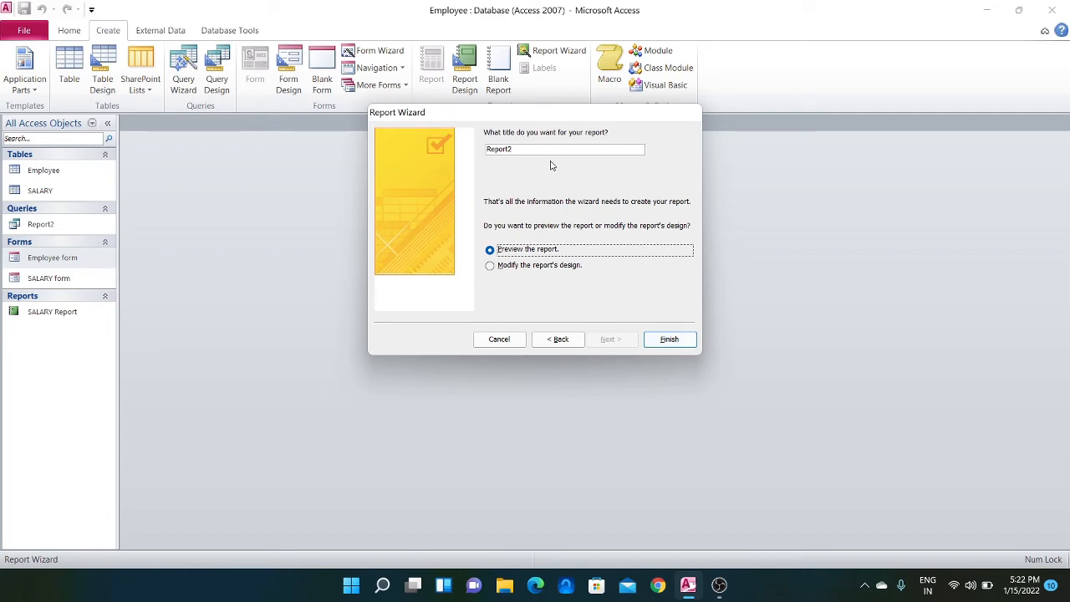
{"action": "left_click", "coordinate": [660, 338]}
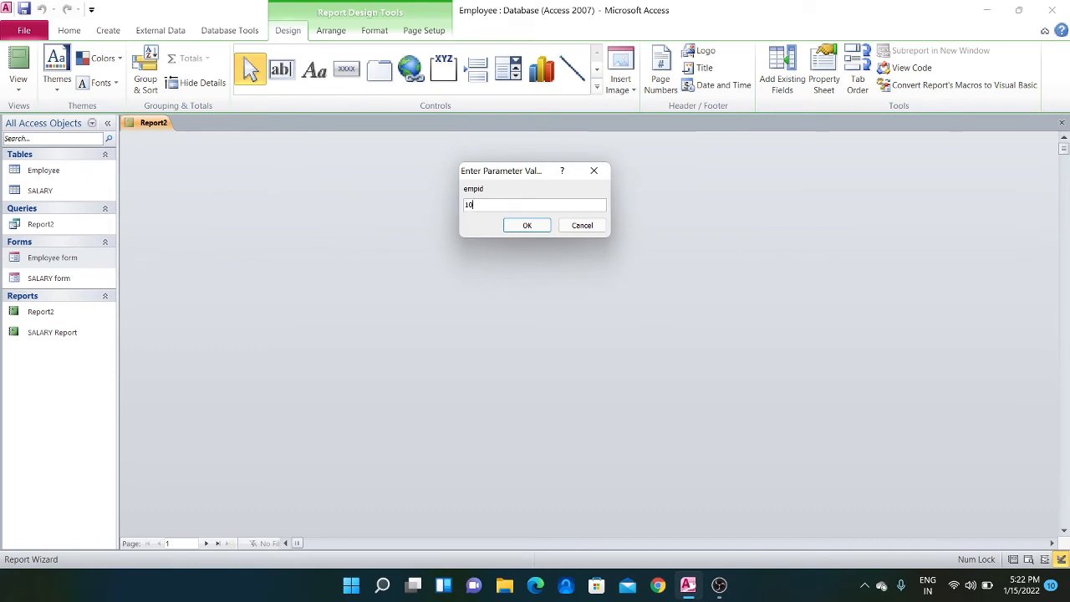
{"action": "type", "text": "2"}
{"action": "left_click", "coordinate": [527, 226]}
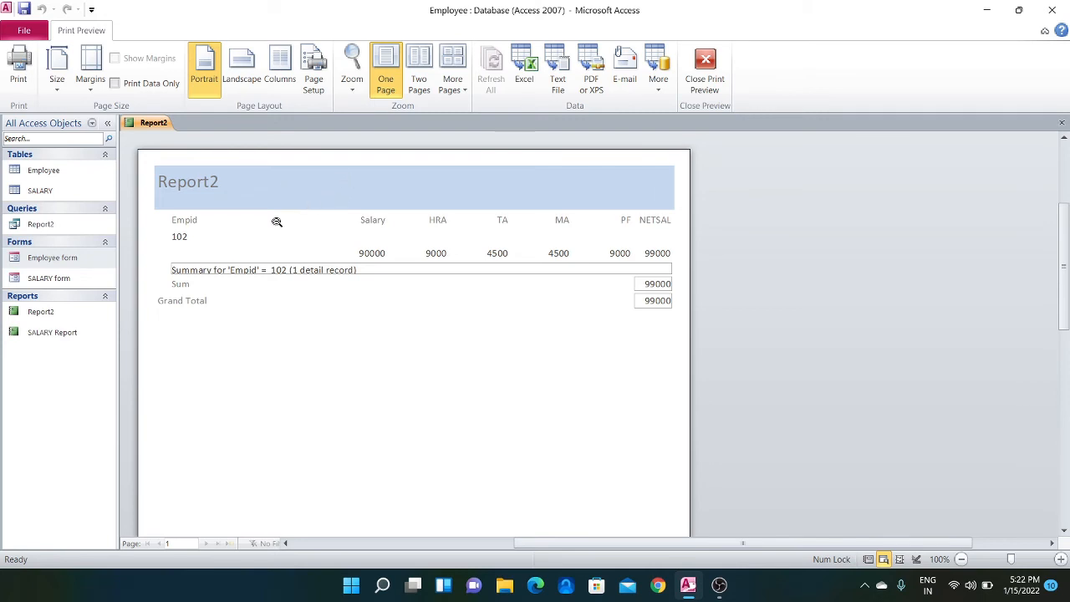
Open the Report2 report in Design View
{"action": "right_click", "coordinate": [58, 334]}
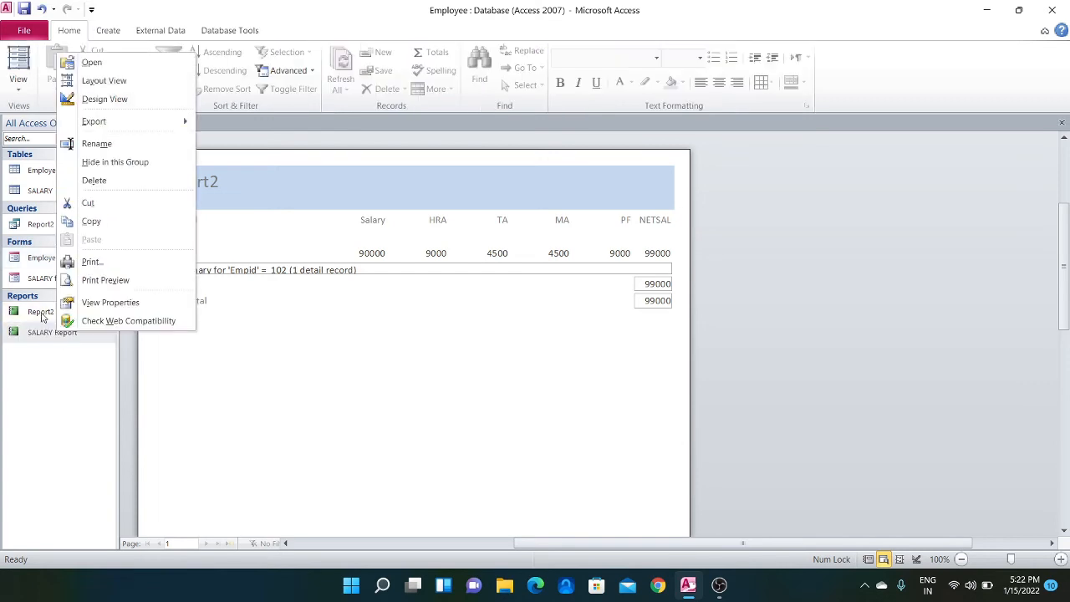
{"action": "left_click", "coordinate": [44, 314]}
{"action": "right_click", "coordinate": [44, 314]}
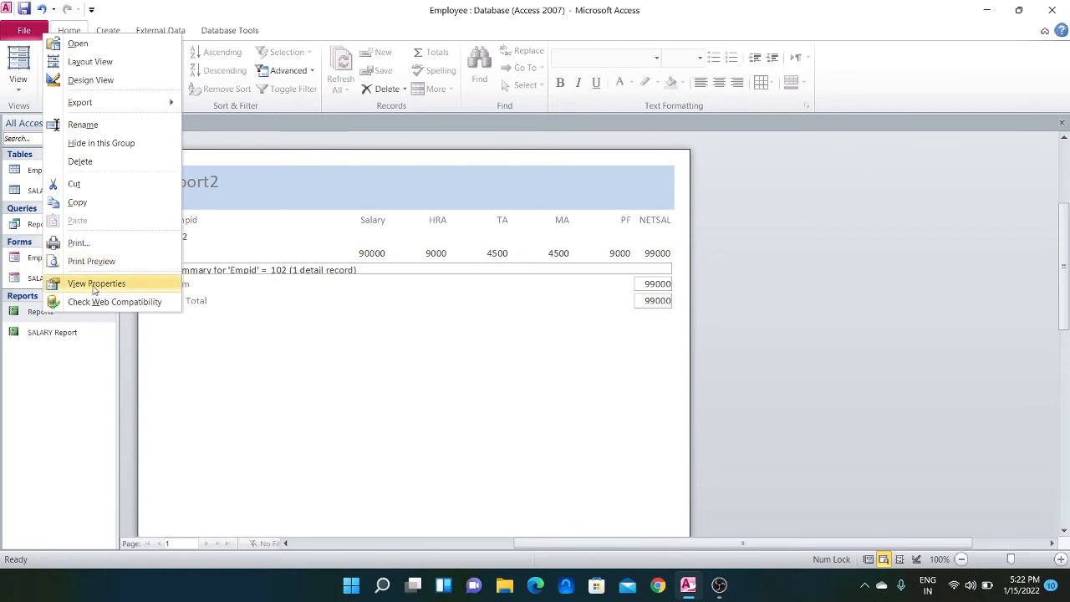
{"action": "left_click", "coordinate": [137, 84]}
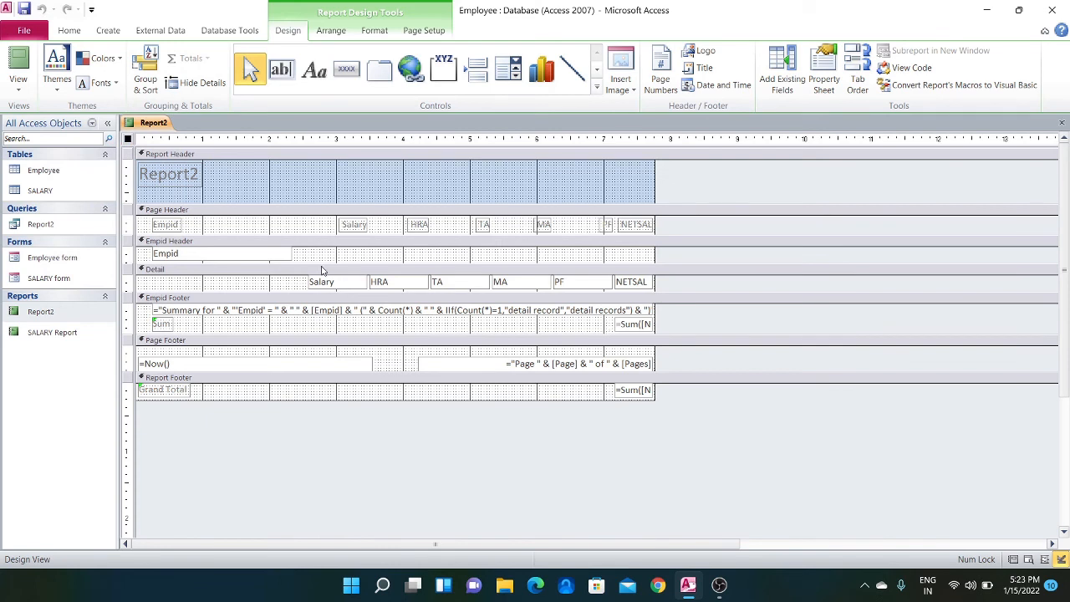
Change the title label in the report header to "Employee salary Report"
{"action": "left_click", "coordinate": [155, 180]}
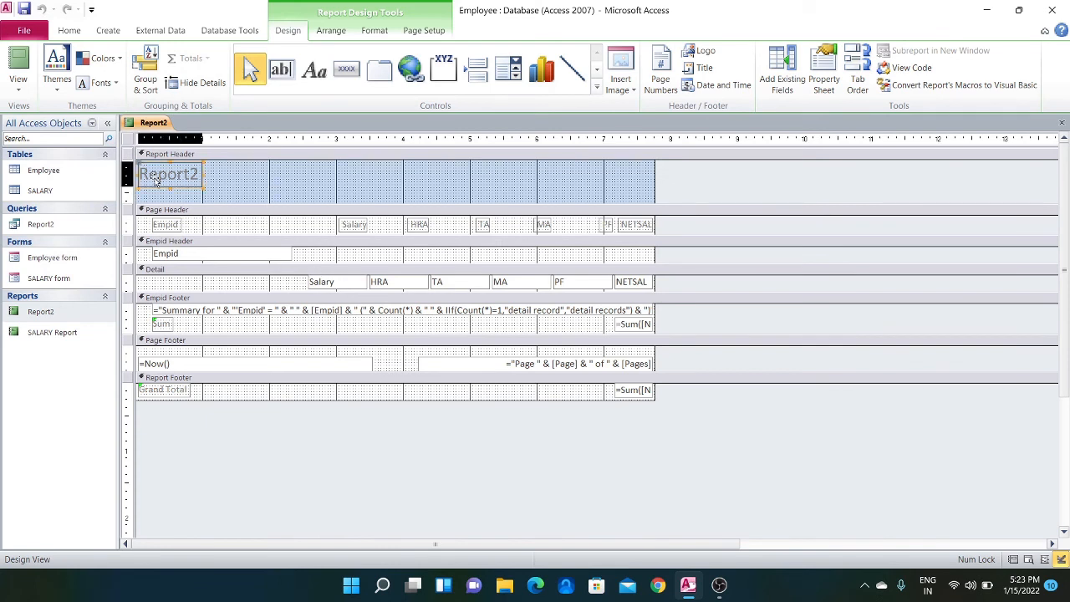
{"action": "left_click", "coordinate": [197, 174]}
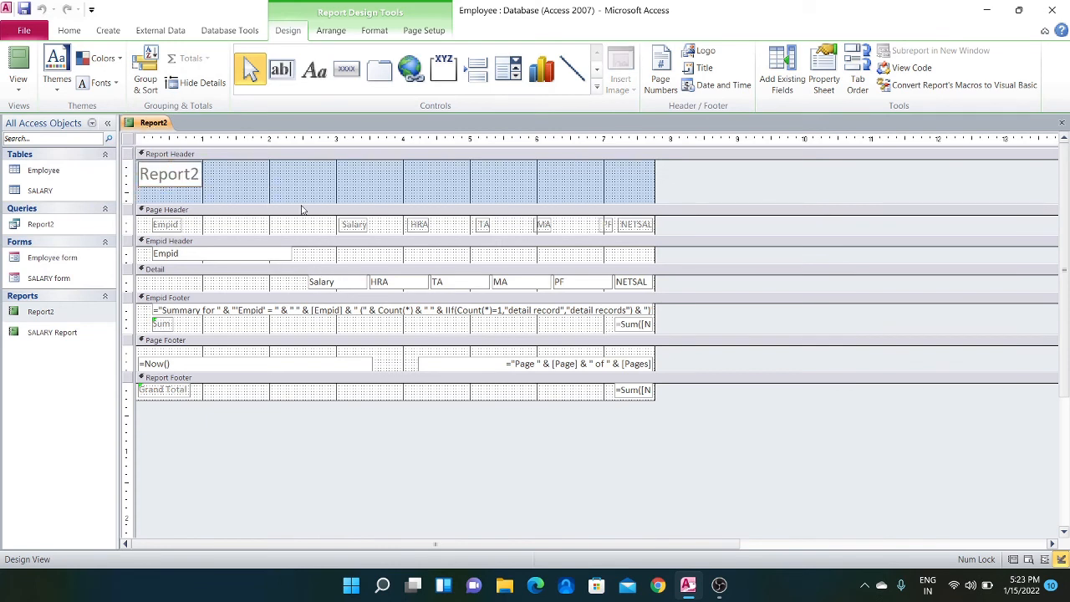
{"action": "key", "text": "BackSpace"}
{"action": "key", "text": "BackSpace"}
{"action": "key", "text": "BackSpace"}
{"action": "key", "text": "BackSpace"}
{"action": "key", "text": "BackSpace"}
{"action": "key", "text": "BackSpace"}
{"action": "key", "text": "BackSpace"}
{"action": "type", "text": "Employee sa"}
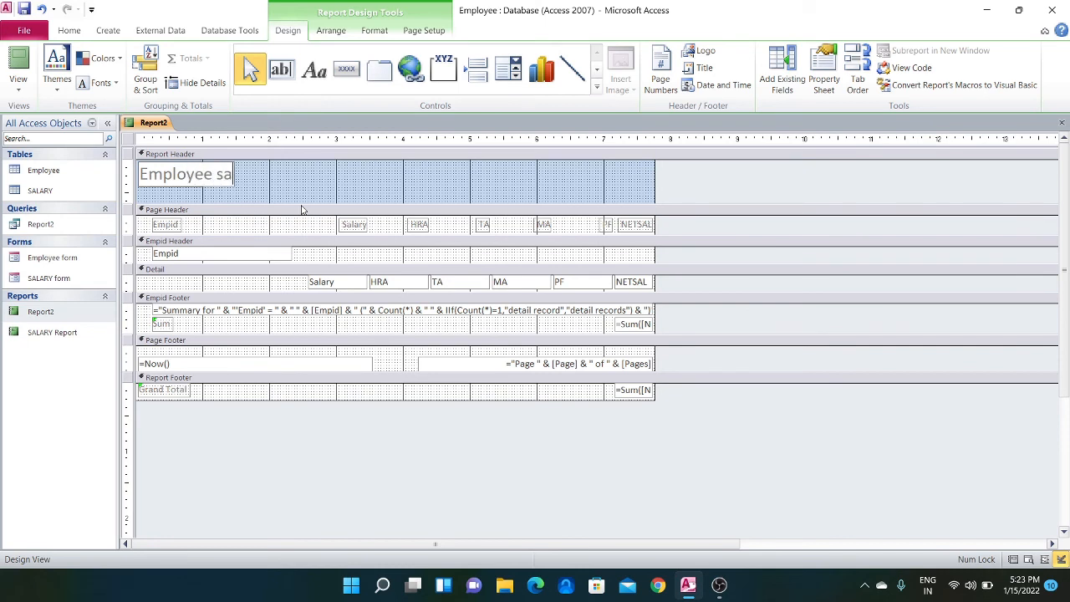
{"action": "type", "text": "lary"}
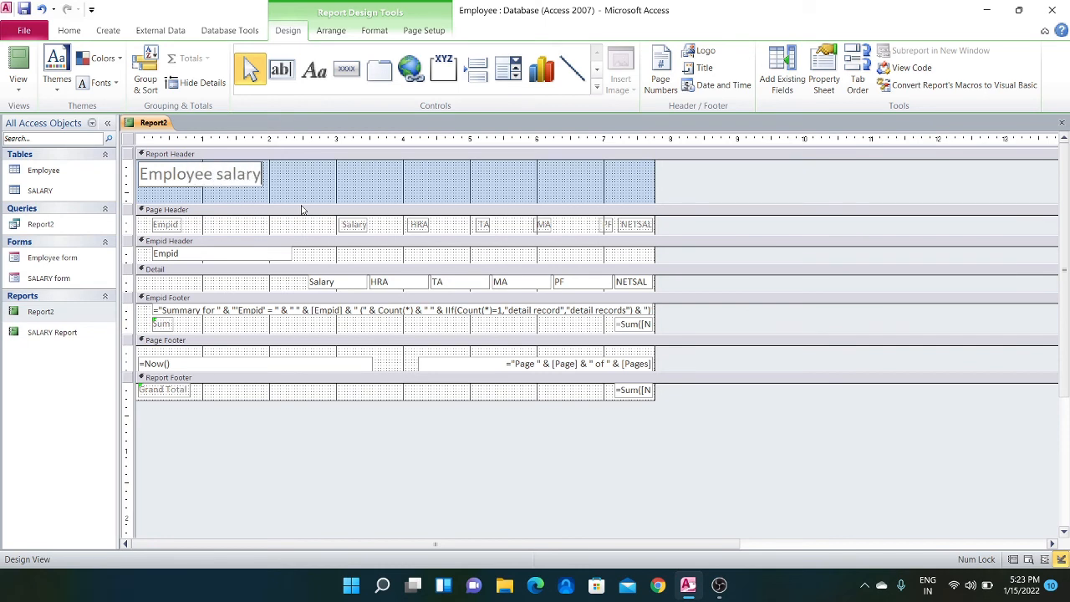
{"action": "type", "text": " Report"}
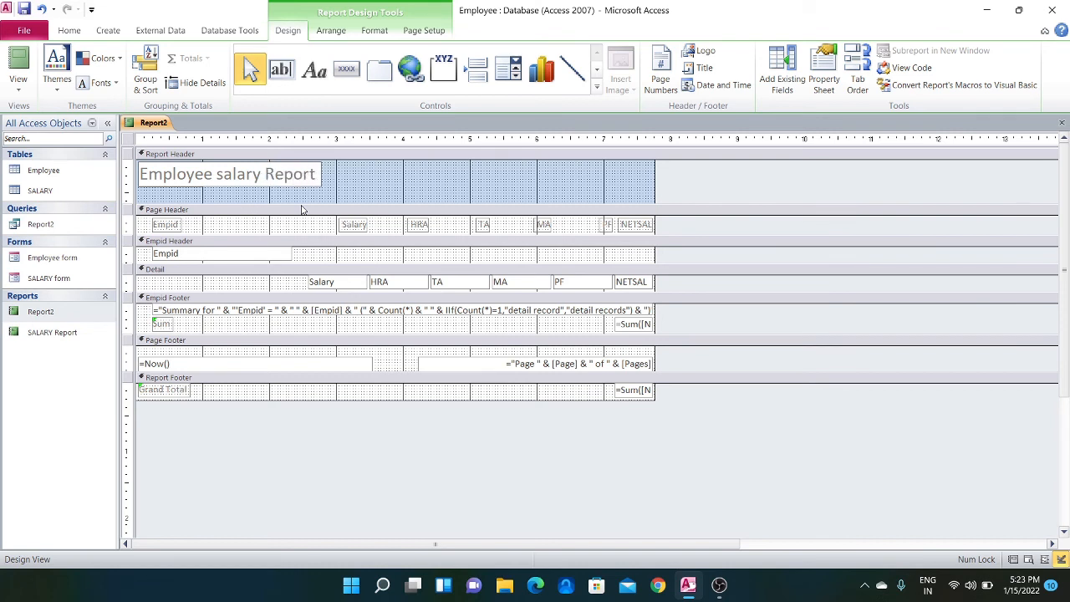
{"action": "left_click", "coordinate": [353, 190]}
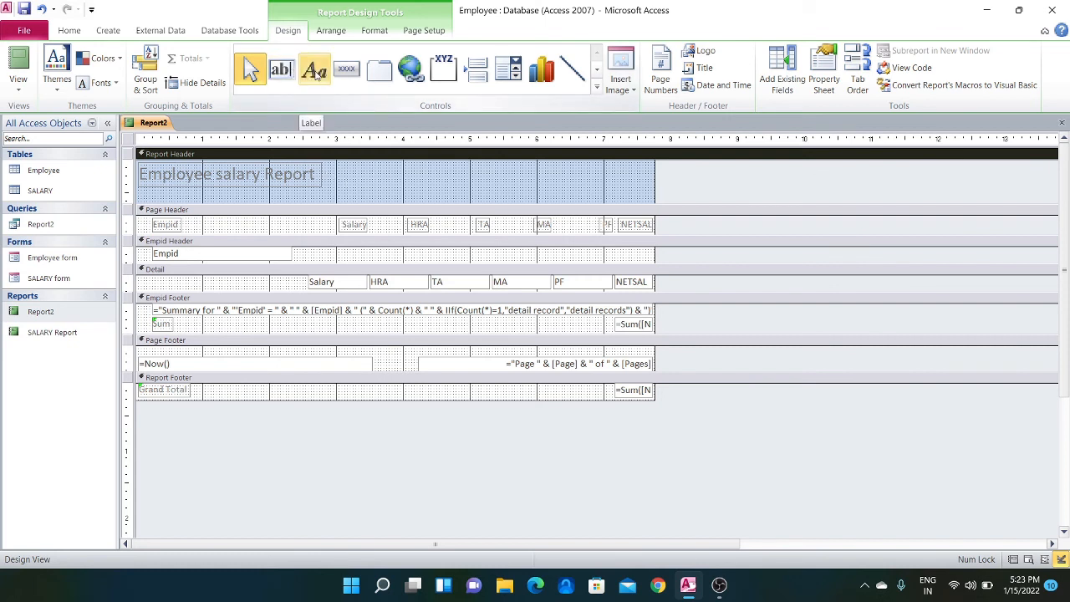
Add a text box beside the title in the report header, about between ruler marks 4 and 5, and caption its label "EmpID"
{"action": "left_click", "coordinate": [287, 73]}
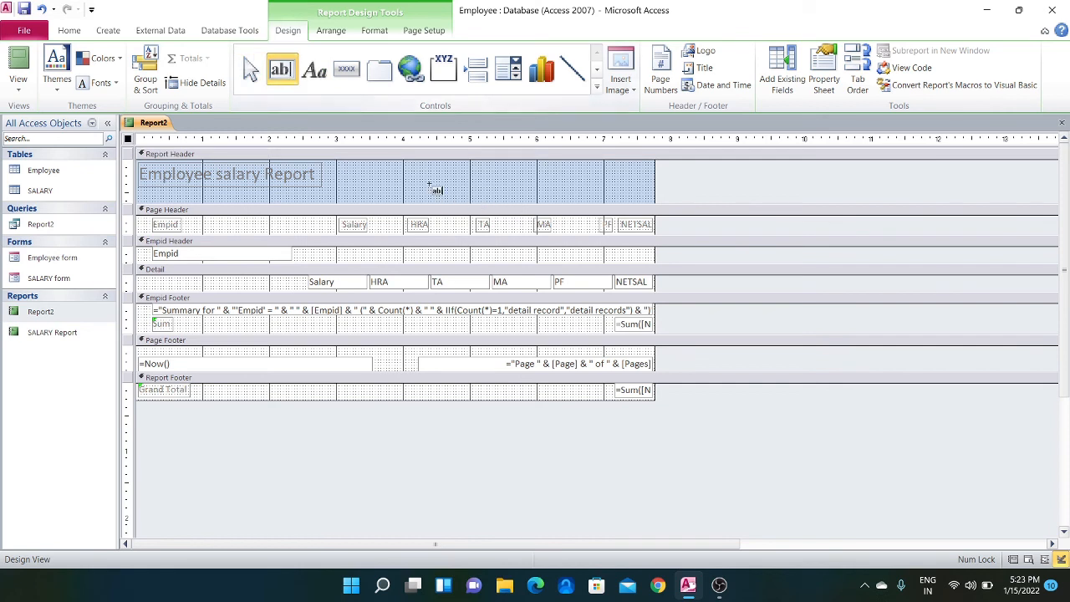
{"action": "left_click_drag", "start_coordinate": [408, 168], "coordinate": [466, 192]}
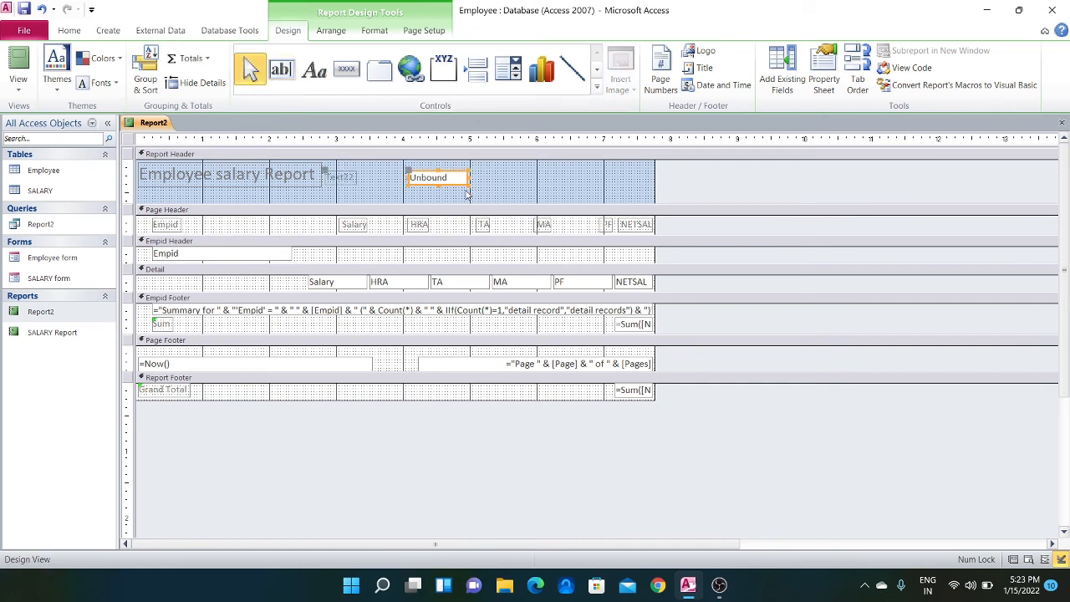
{"action": "left_click", "coordinate": [349, 177]}
{"action": "left_click", "coordinate": [355, 177]}
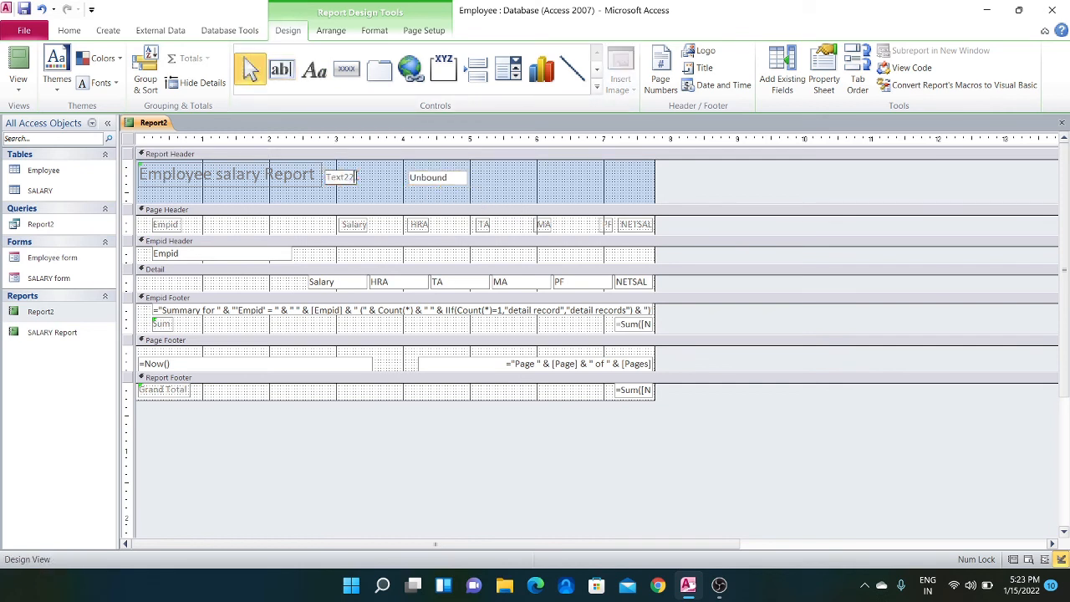
{"action": "key", "text": "BackSpace"}
{"action": "key", "text": "BackSpace"}
{"action": "key", "text": "BackSpace"}
{"action": "key", "text": "BackSpace"}
{"action": "key", "text": "BackSpace"}
{"action": "key", "text": "BackSpace"}
{"action": "type", "text": "EmpID"}
Bind the unbound text box in the report header to the expression =[Reports]![Report2]![Empid]
{"action": "left_click", "coordinate": [435, 178]}
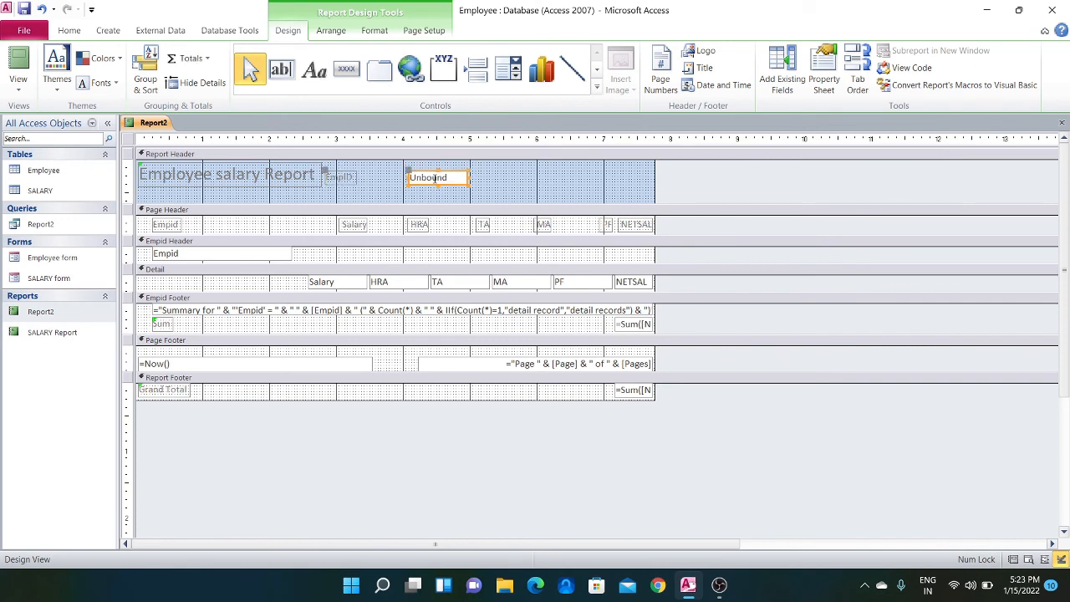
{"action": "left_click", "coordinate": [448, 177]}
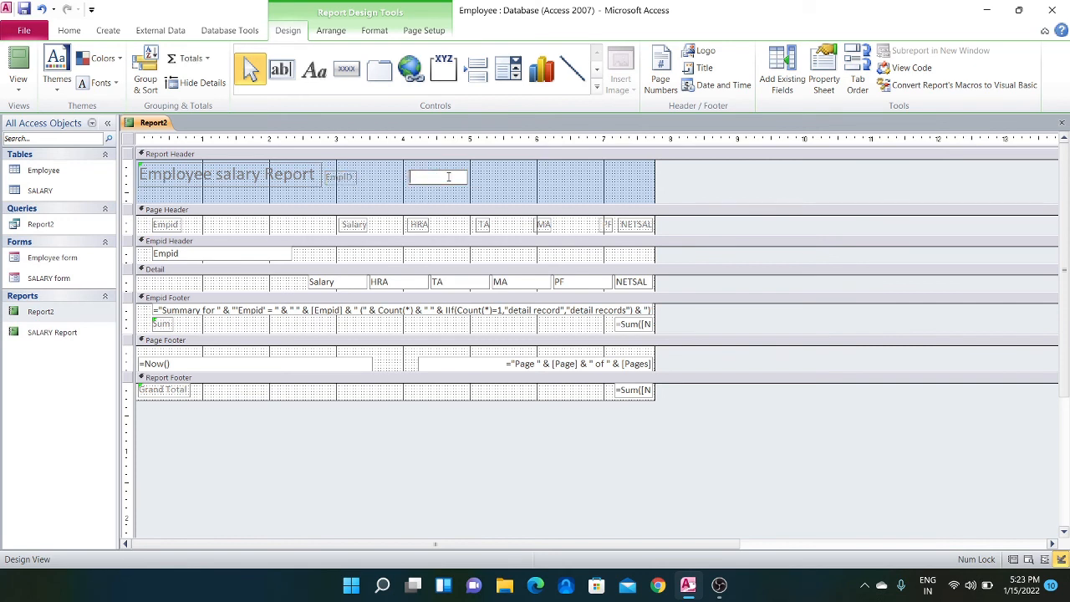
{"action": "type", "text": "="}
{"action": "type", "text": "[Rep"}
{"action": "type", "text": "orts"}
{"action": "type", "text": "]![Rep"}
{"action": "type", "text": "ort"}
{"action": "type", "text": "2]!["}
{"action": "type", "text": "Emp"}
{"action": "type", "text": "id"}
{"action": "type", "text": "]"}
{"action": "left_click", "coordinate": [499, 193]}
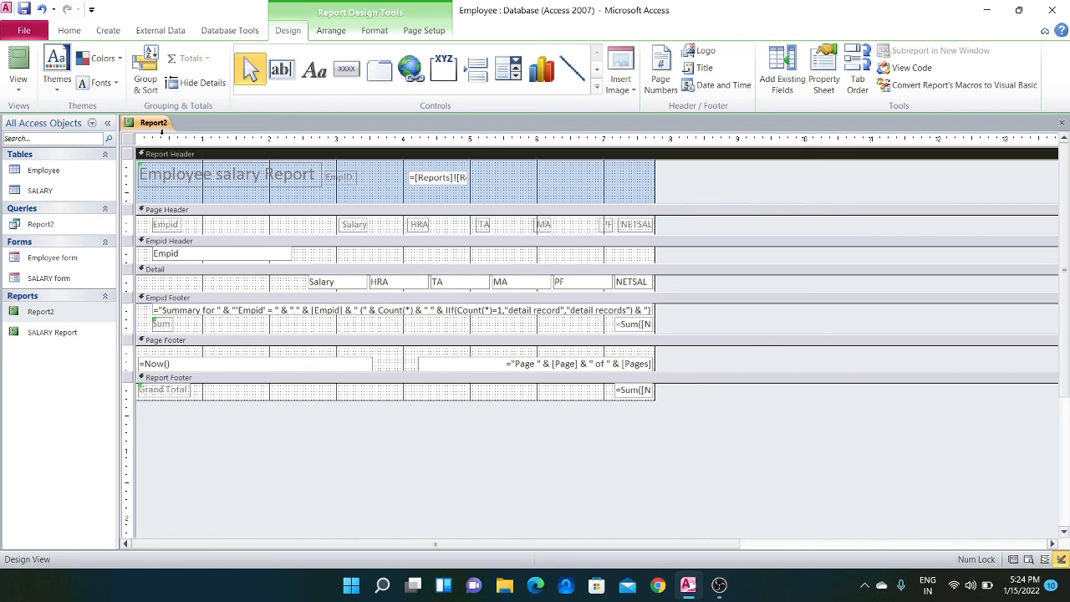
Save the changes to the Report2 report and close it
{"action": "right_click", "coordinate": [163, 125]}
{"action": "left_click", "coordinate": [169, 136]}
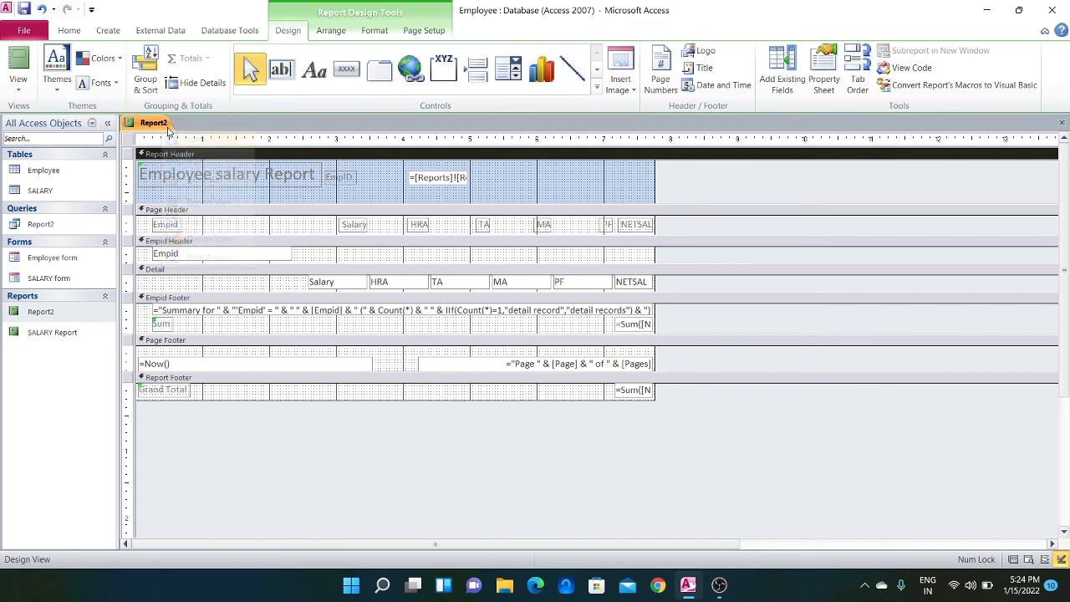
{"action": "right_click", "coordinate": [167, 127]}
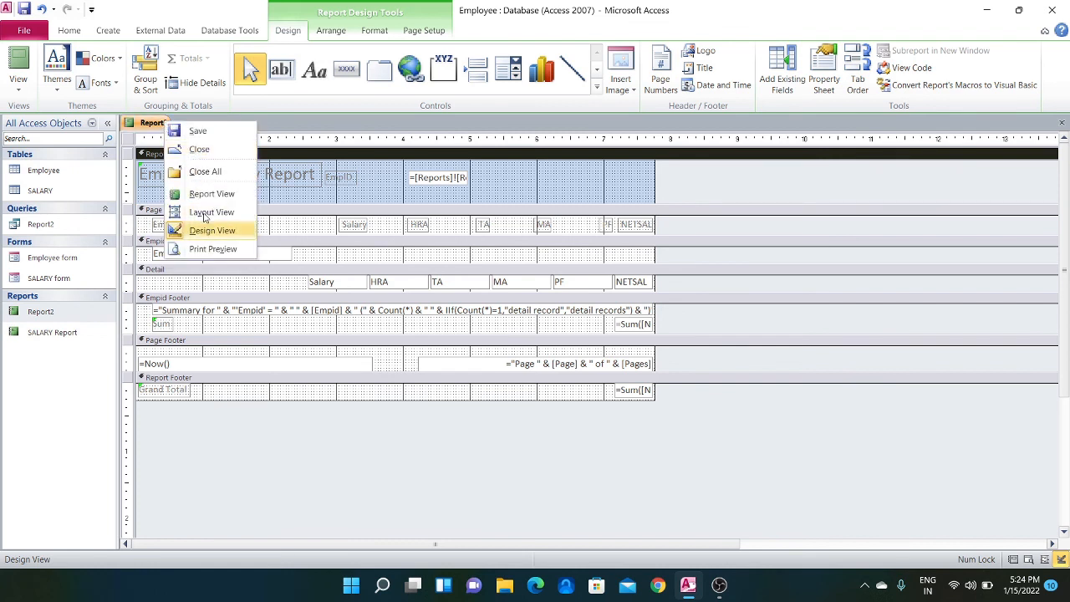
{"action": "left_click", "coordinate": [192, 149]}
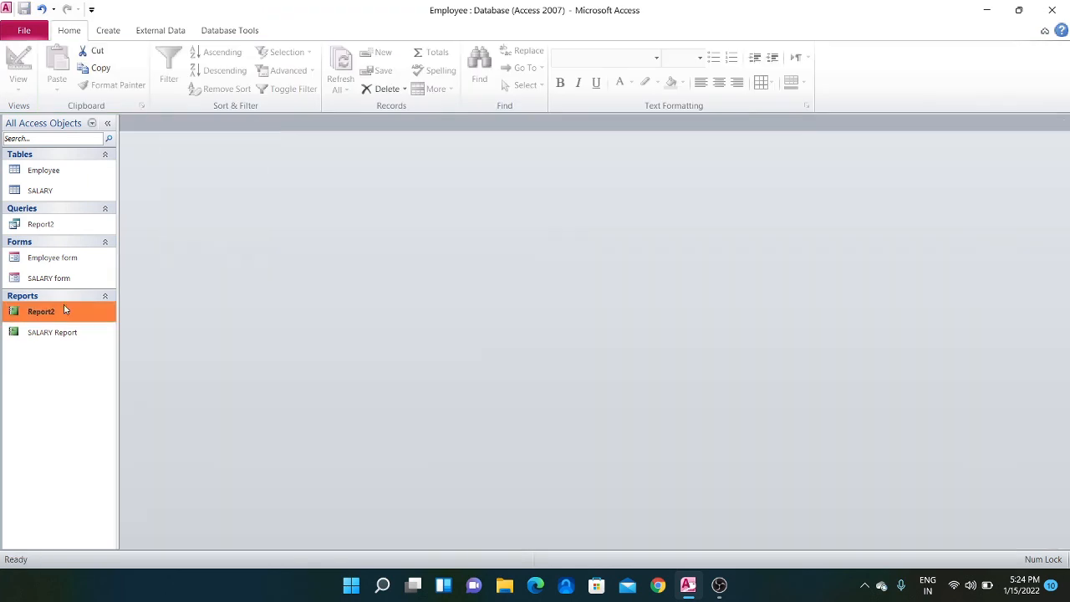
Open the Report2 report for empid 102 to check the header text box
{"action": "double_click", "coordinate": [64, 311]}
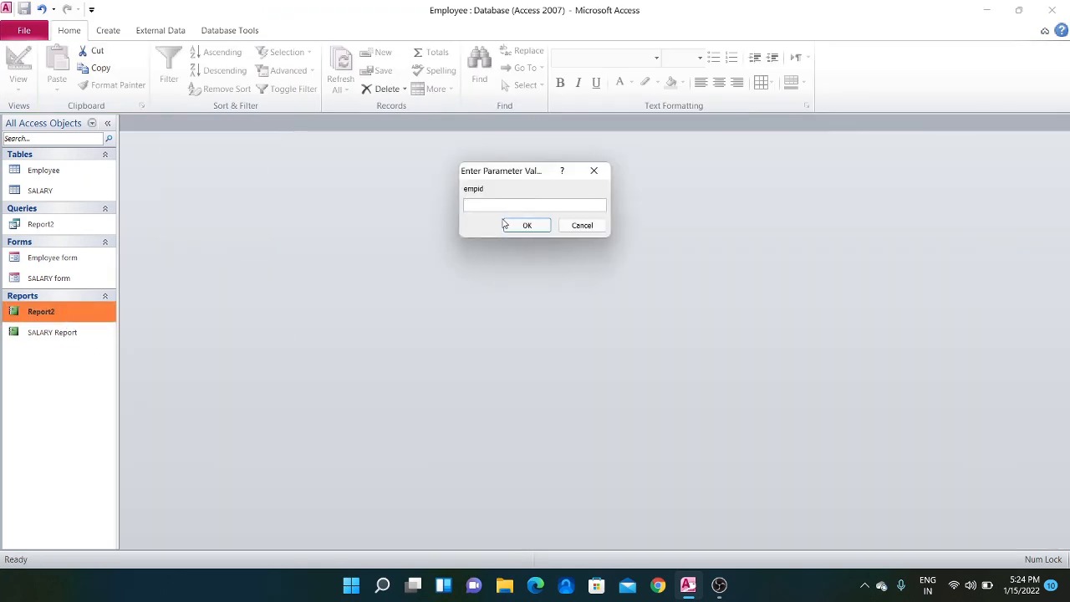
{"action": "type", "text": "102"}
{"action": "left_click", "coordinate": [526, 225]}
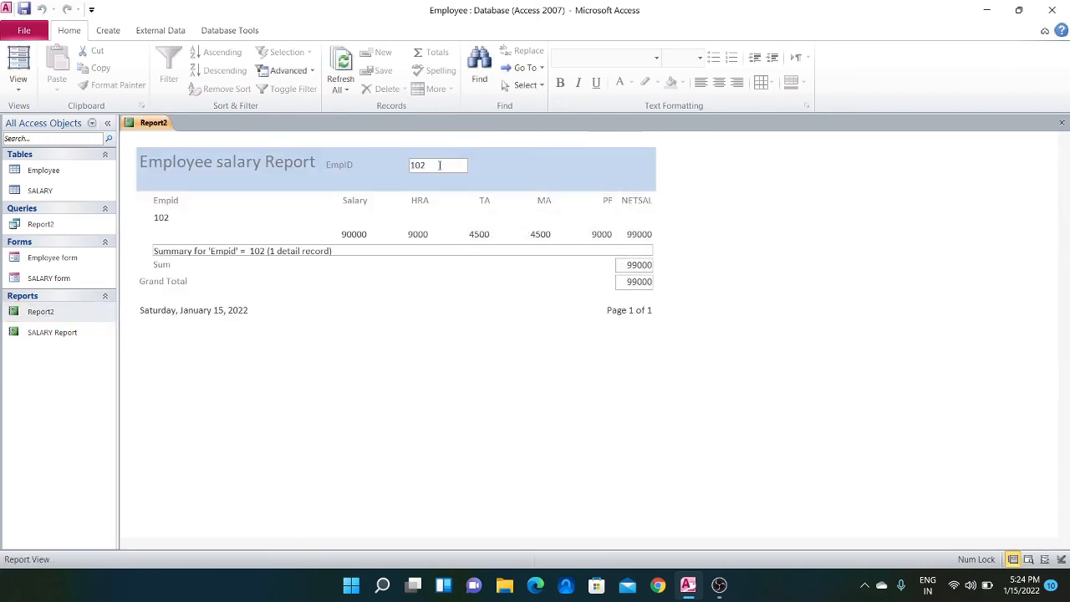